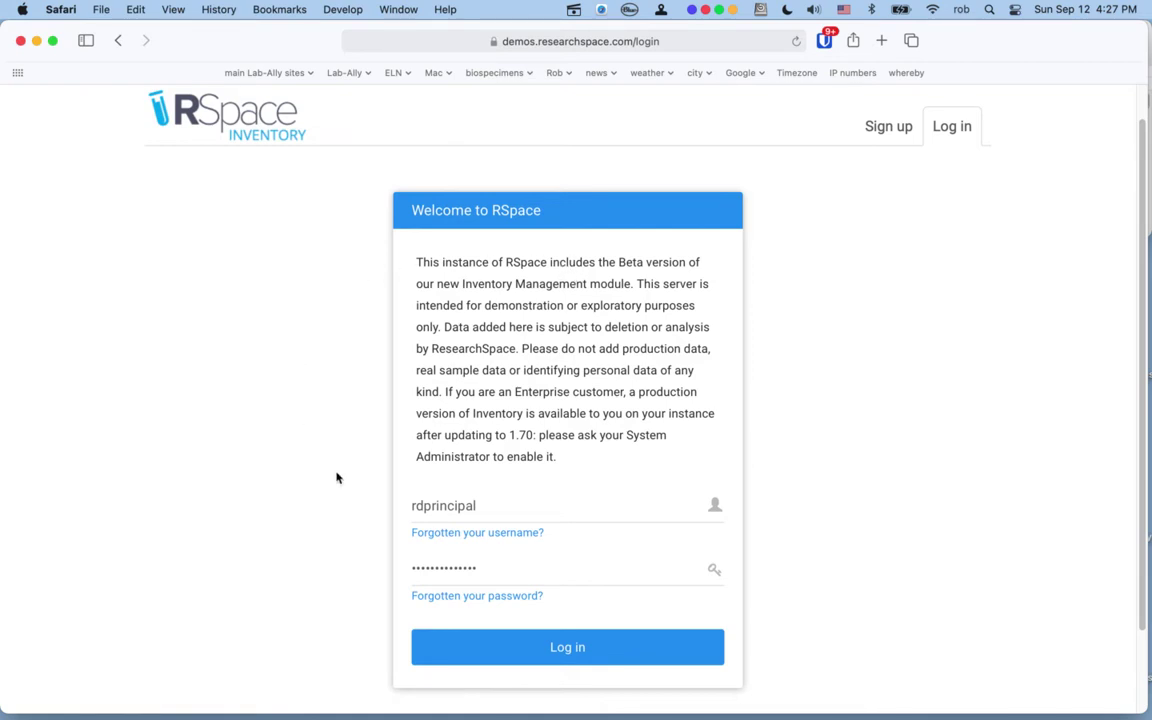
Submit the login credentials on the RSpace demo server to load the workspace document list.
left_click(572, 646)
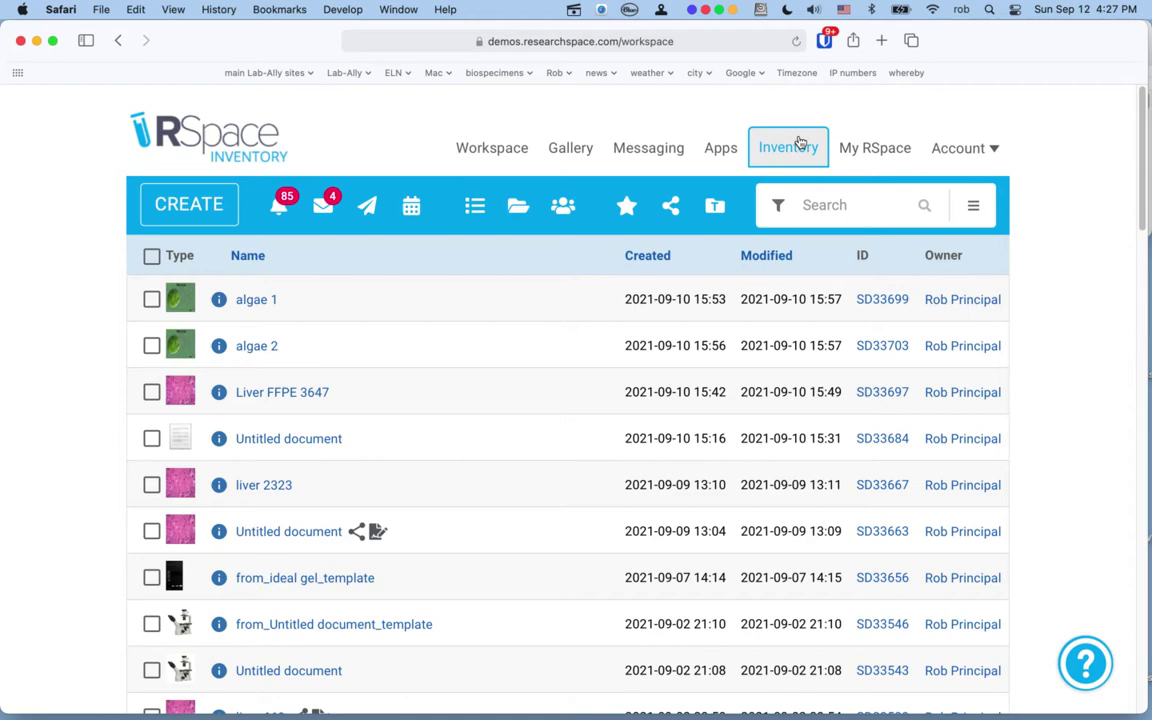
Open the Inventory module to show the Samples list with sample SA1179649 in detail.
left_click(798, 150)
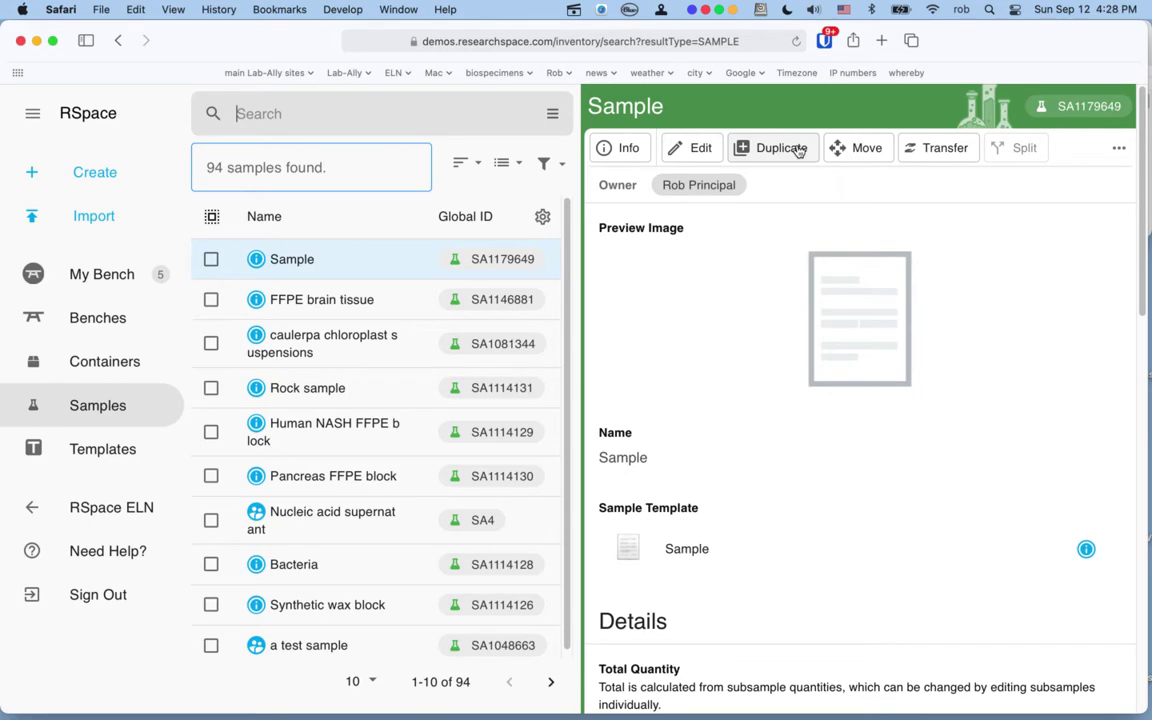
Bring the TextEdit setup notes forward and open their 'Get Started with Inventory' link in Safari.
key("ctrl+Up")
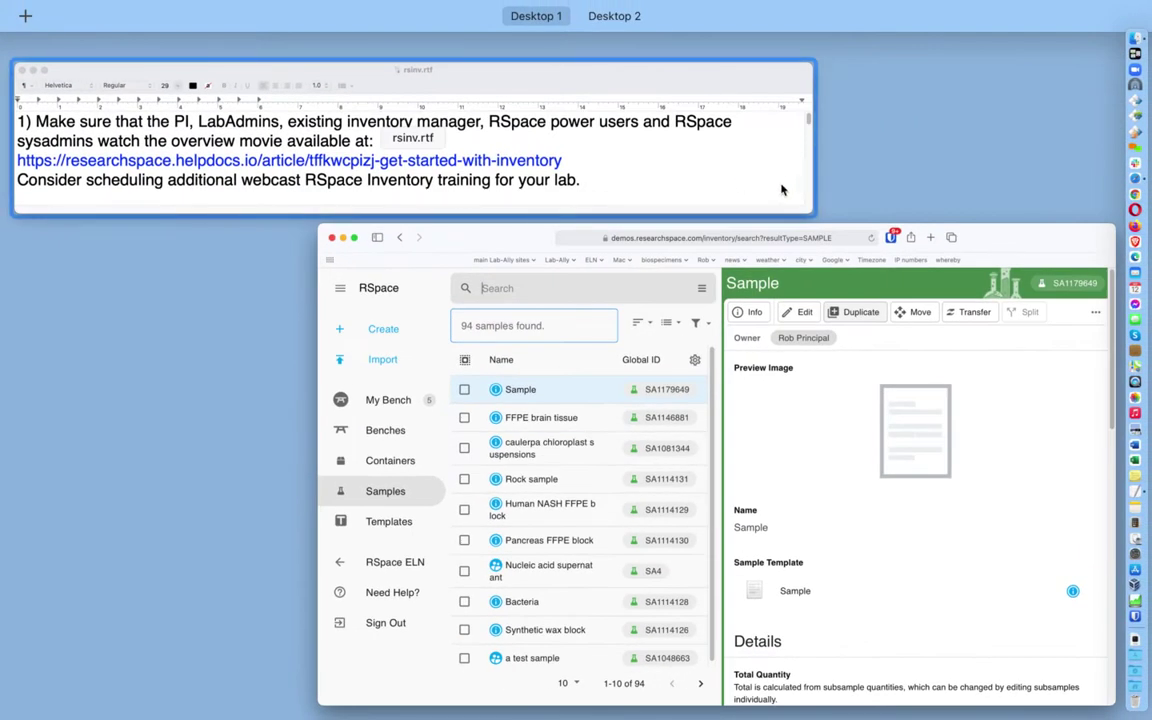
left_click(784, 188)
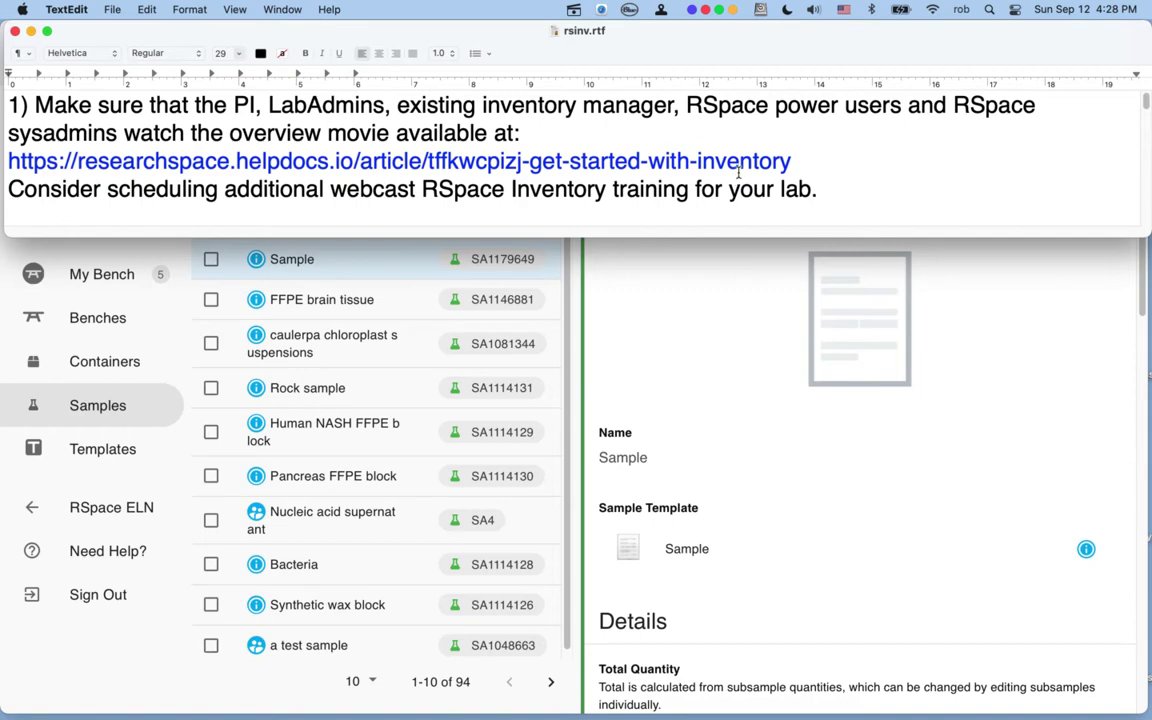
right_click(729, 170)
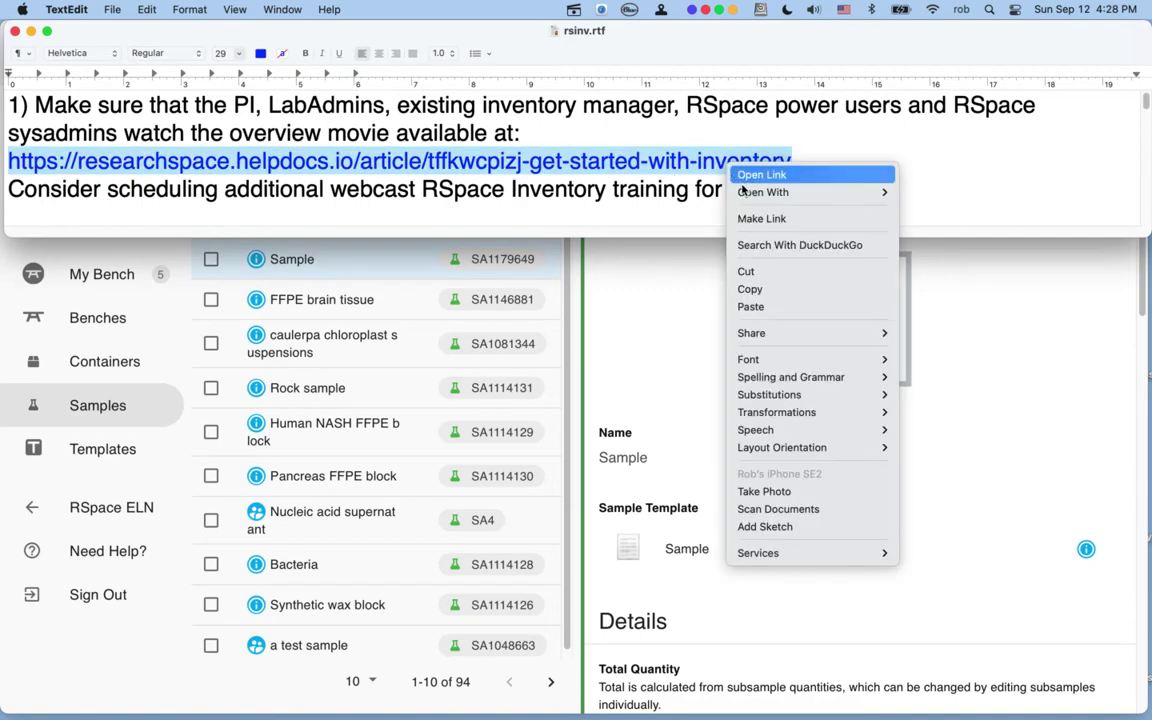
left_click(755, 175)
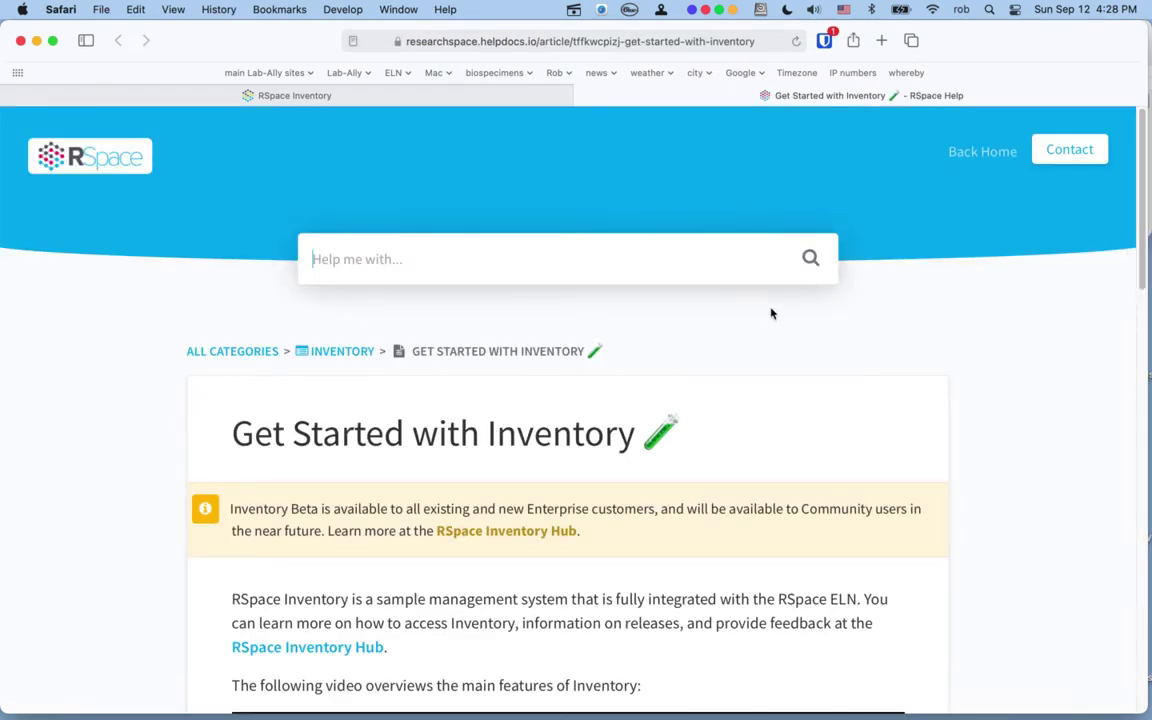
scroll(772, 327, "down", 3)
scroll(772, 329, "down", 10)
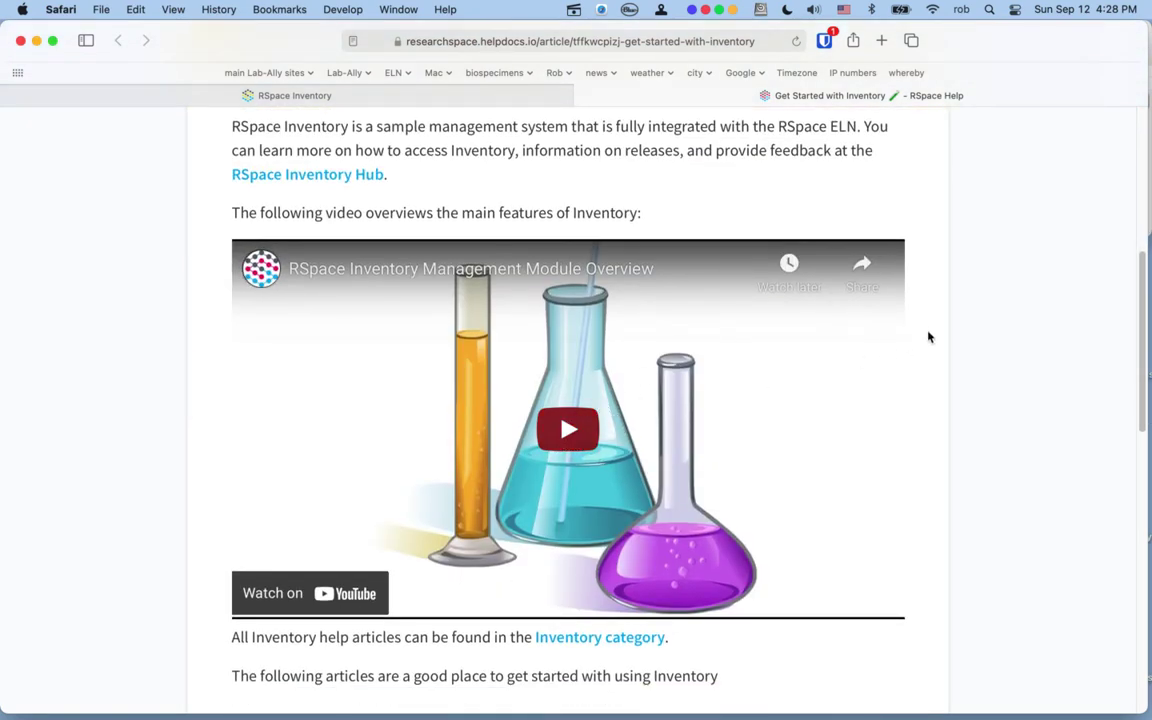
scroll(985, 319, "up", 12)
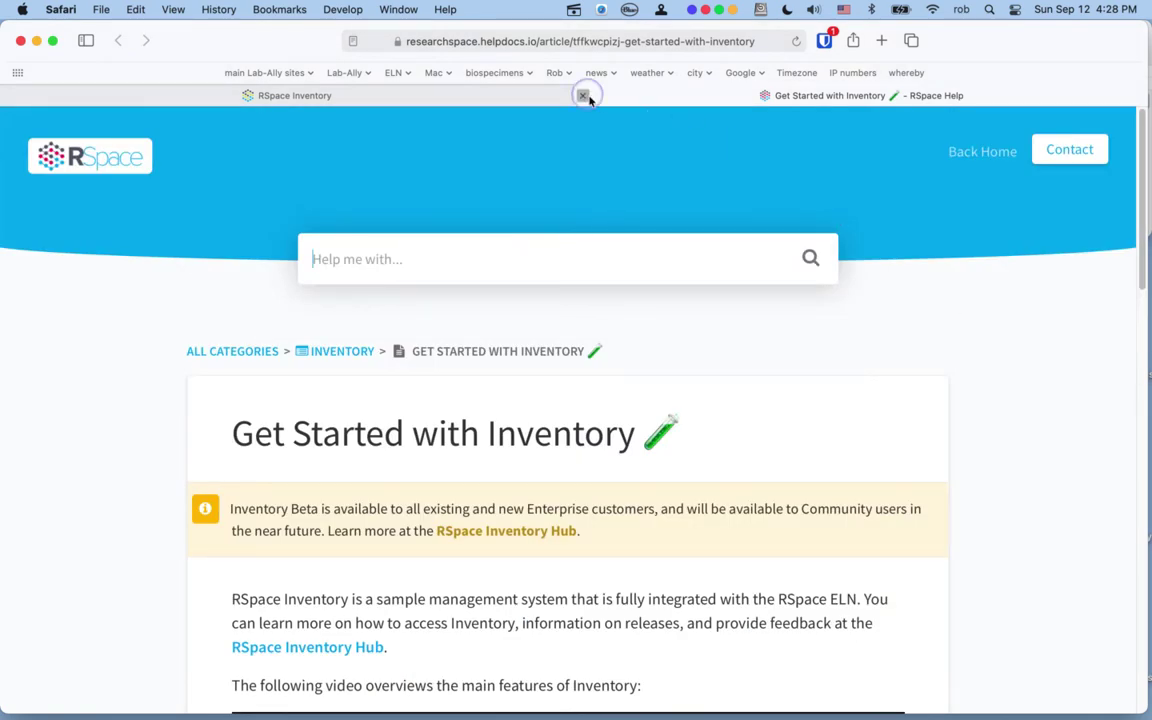
Return to the RSpace Inventory tab, then bring the TextEdit setup notes to the front.
left_click(530, 94)
key("ctrl+Up")
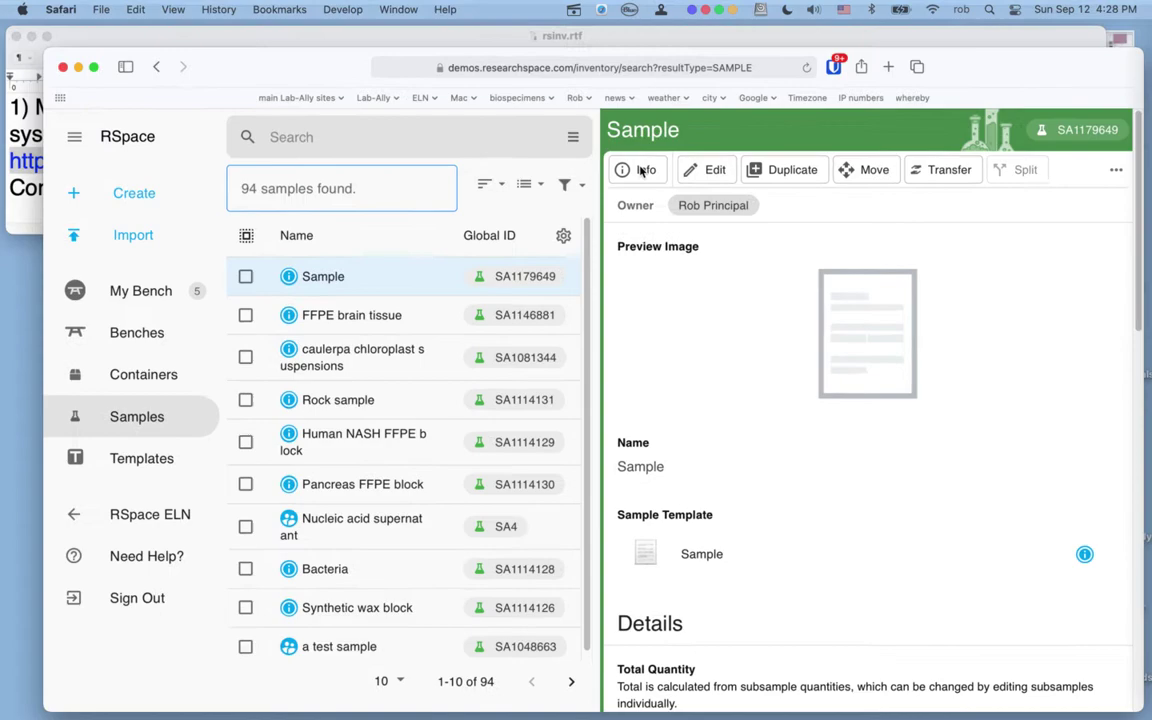
left_click(660, 167)
scroll(609, 187, "down", 2)
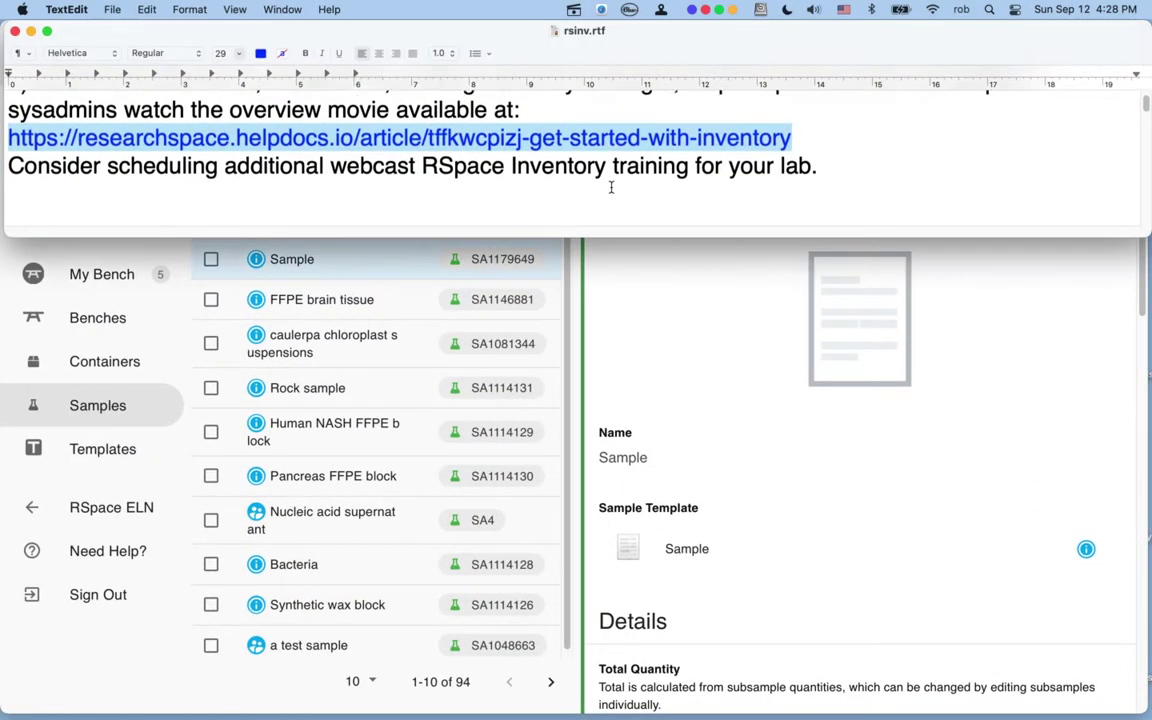
scroll(609, 187, "up", 2)
Review the webcast training and top-level containers paragraphs, then return to the RSpace Inventory window.
left_click_drag(820, 187, 9, 181)
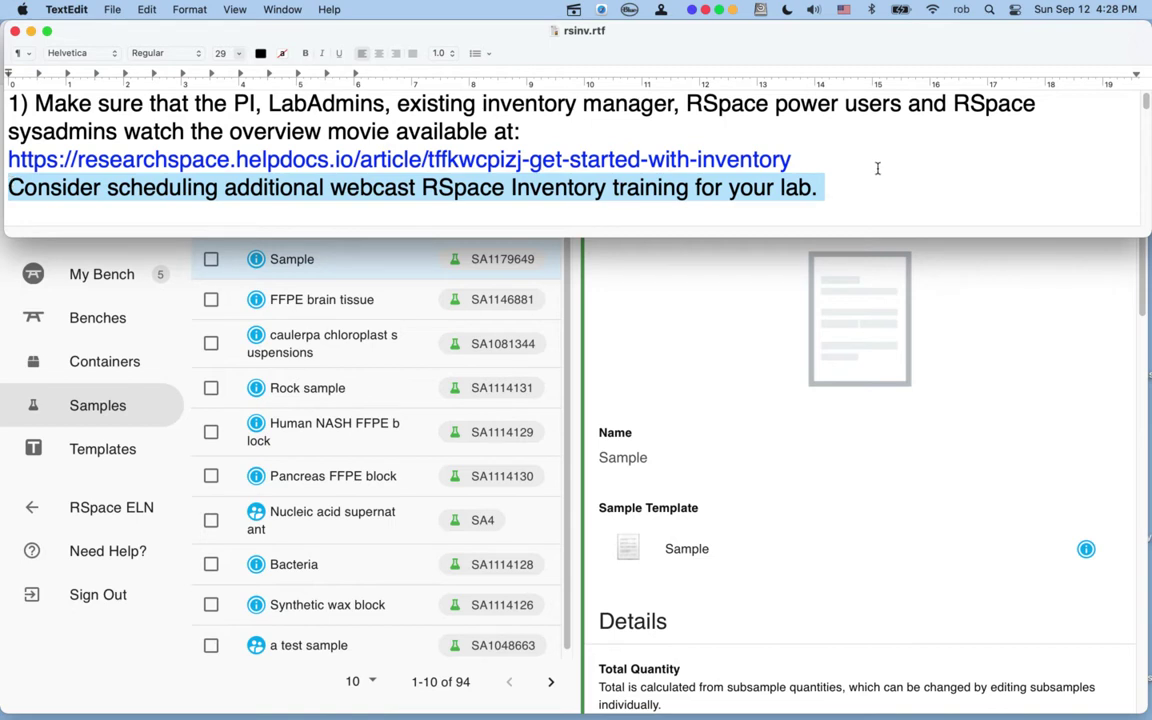
left_click(914, 178)
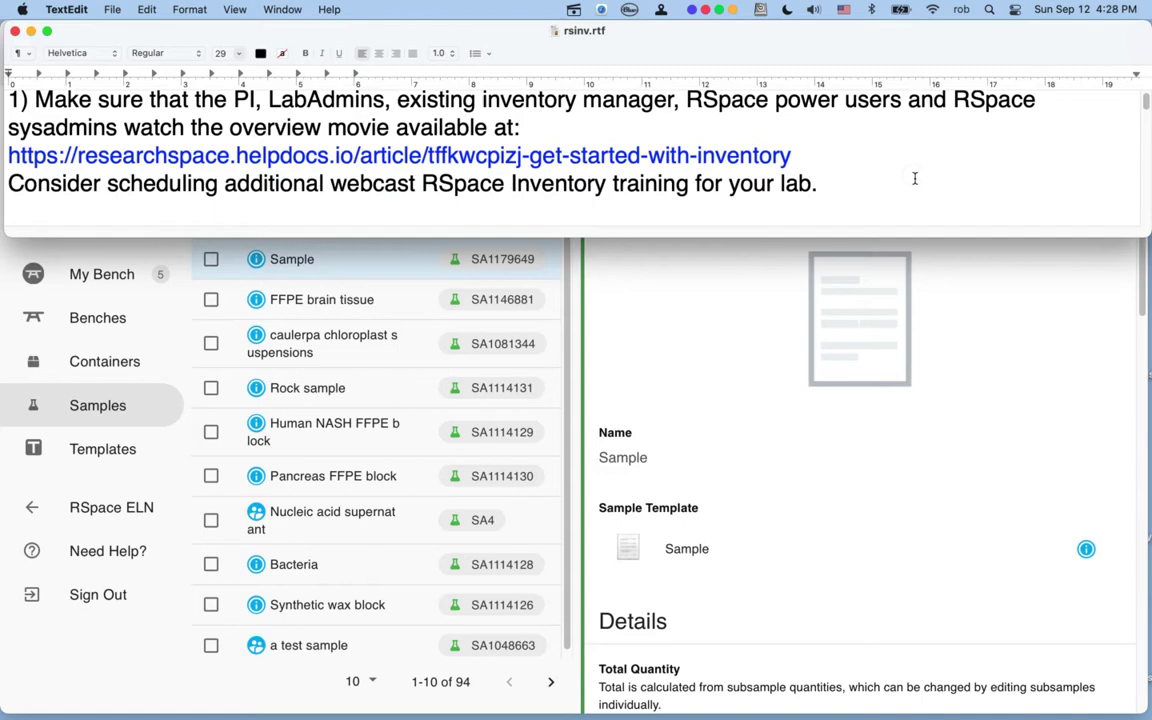
scroll(914, 178, "down", 5)
scroll(914, 178, "up", 1)
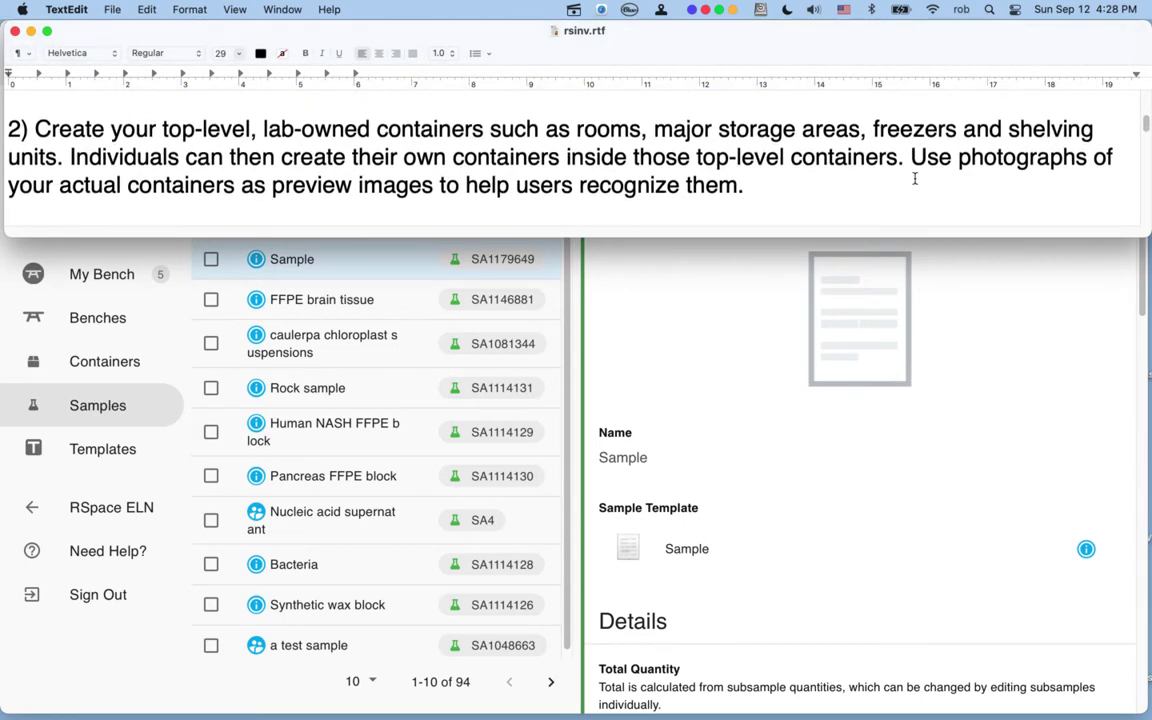
left_click(760, 282)
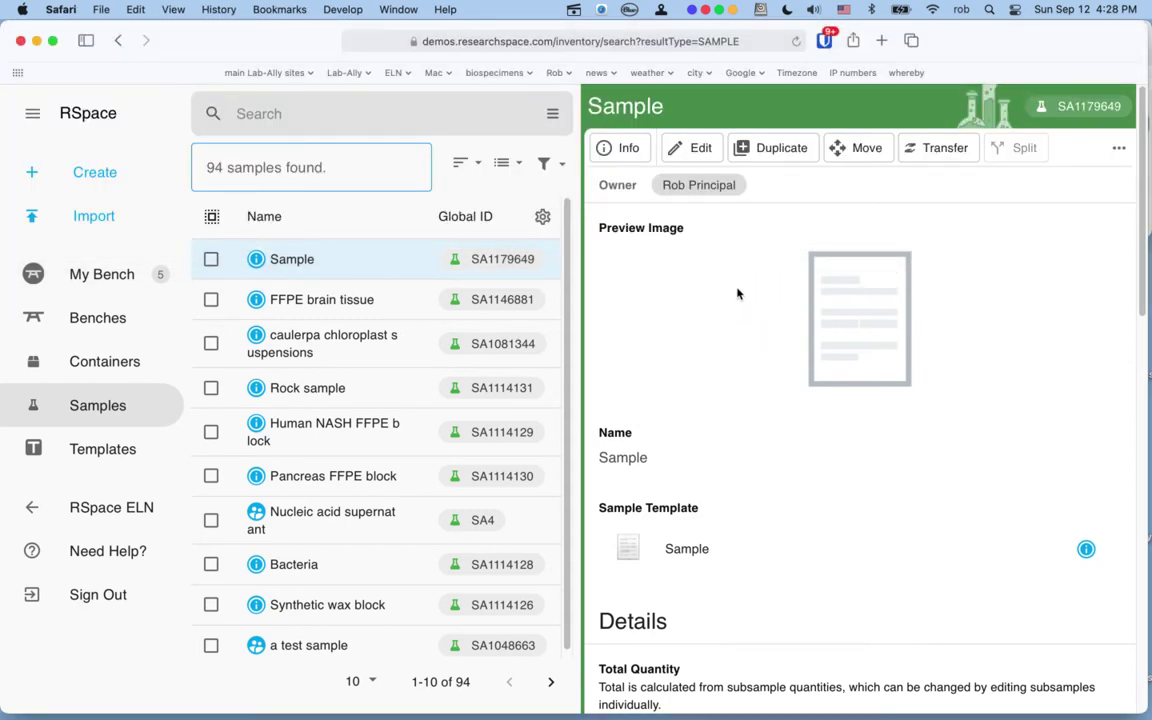
Switch the Inventory list from Samples to Containers, showing the 26 top-level containers.
left_click_drag(168, 210, 505, 192)
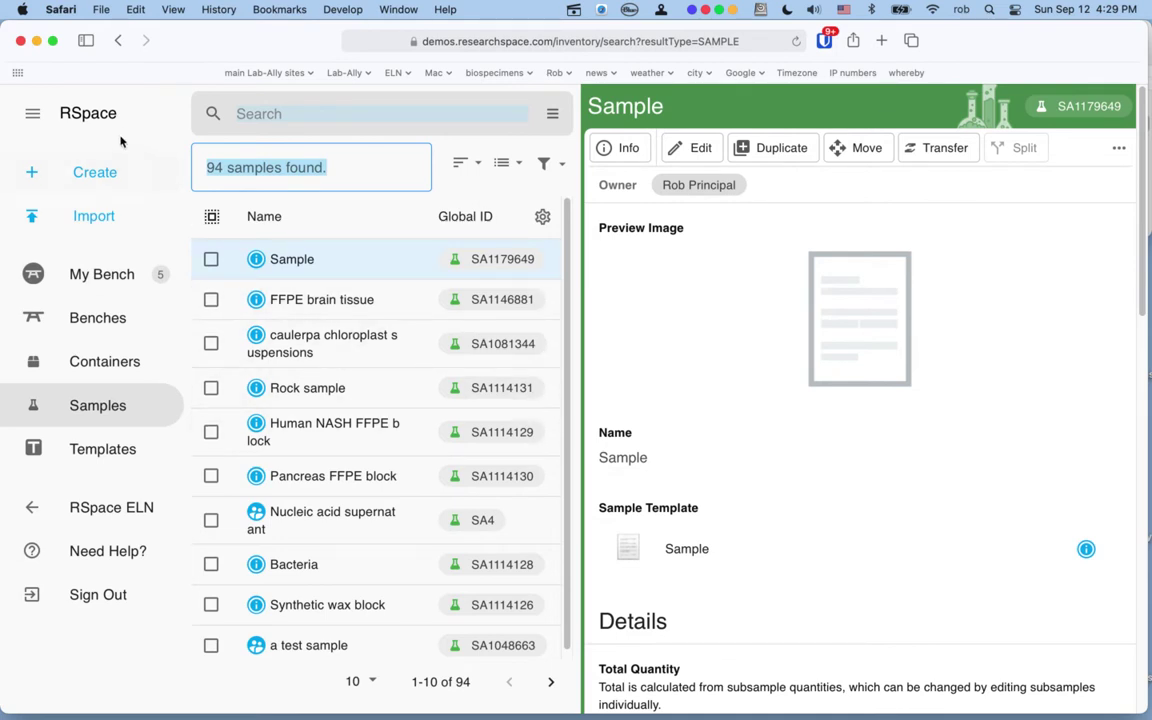
left_click(95, 412)
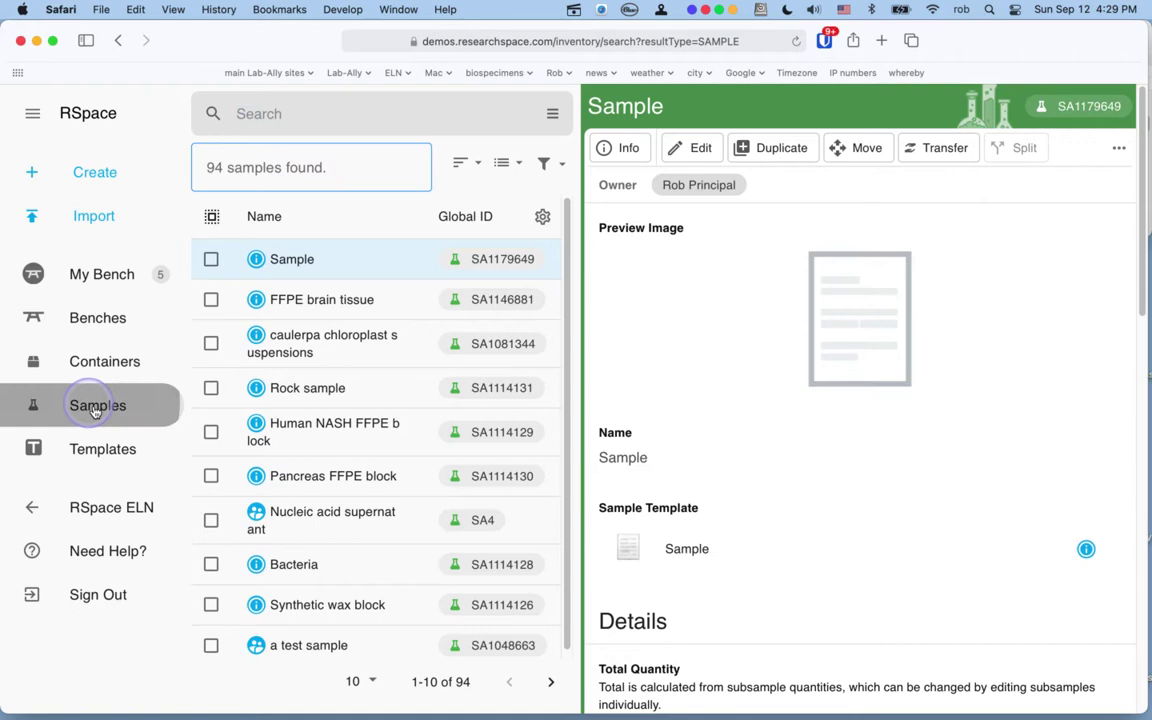
left_click(95, 375)
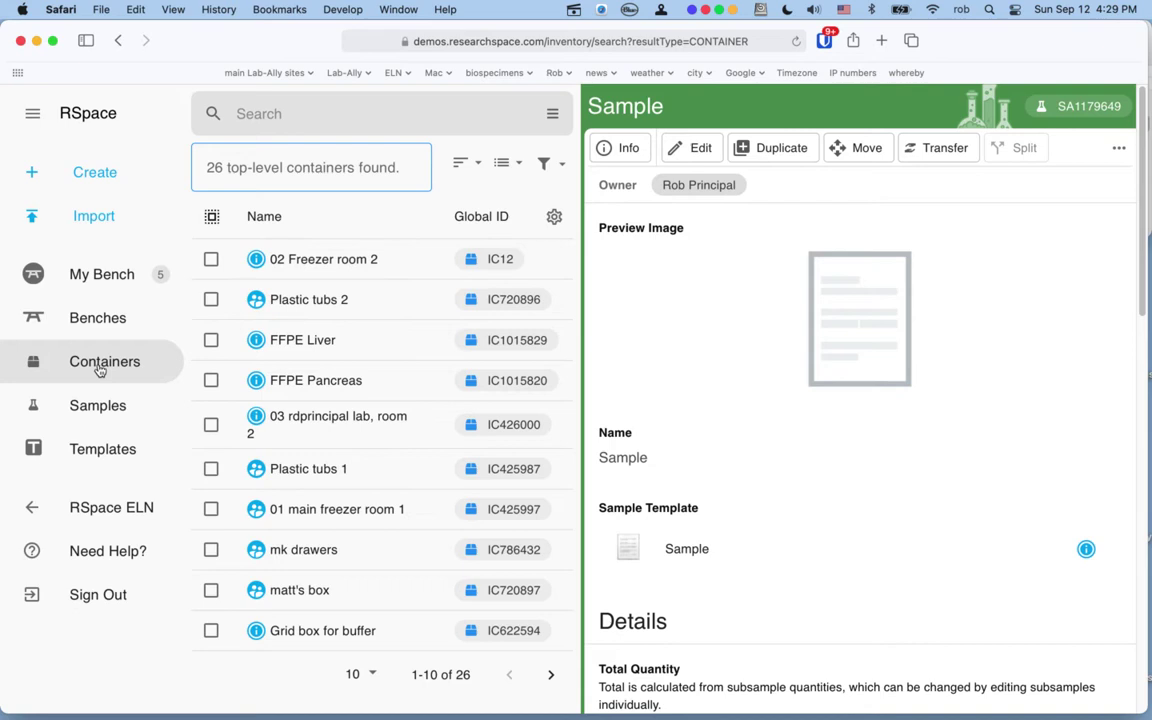
Create a new container and untick Subsamples under Can Store so it holds only containers.
left_click(105, 177)
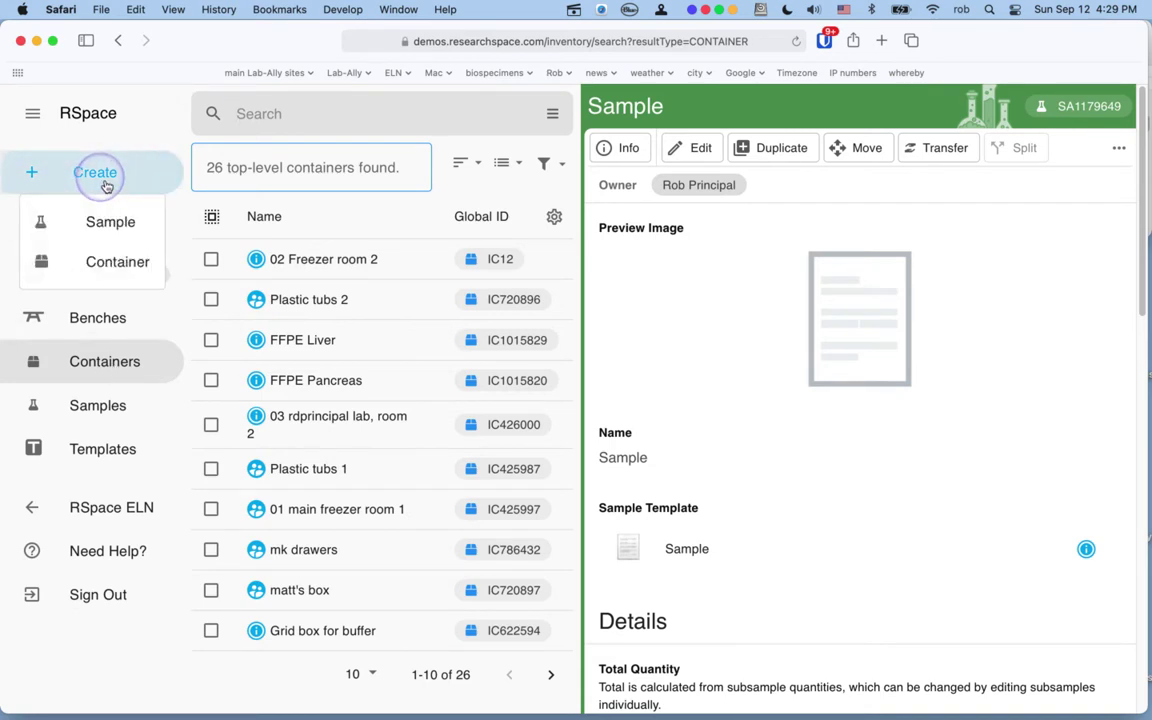
left_click(114, 259)
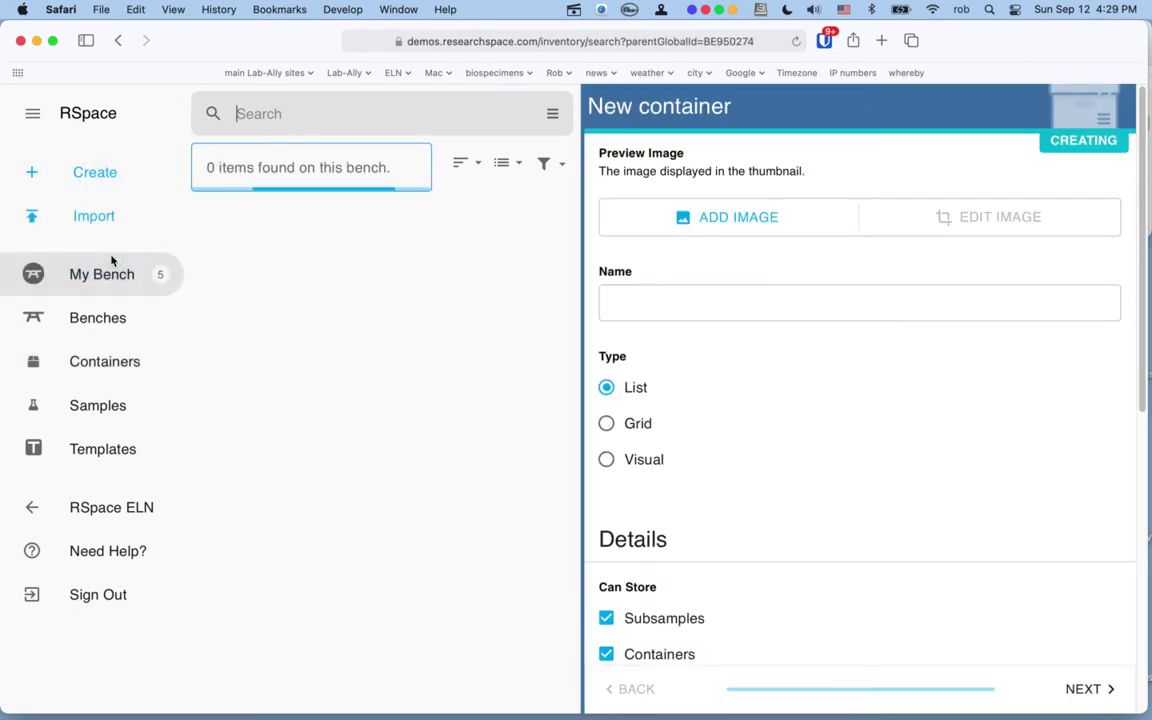
scroll(753, 404, "down", 3)
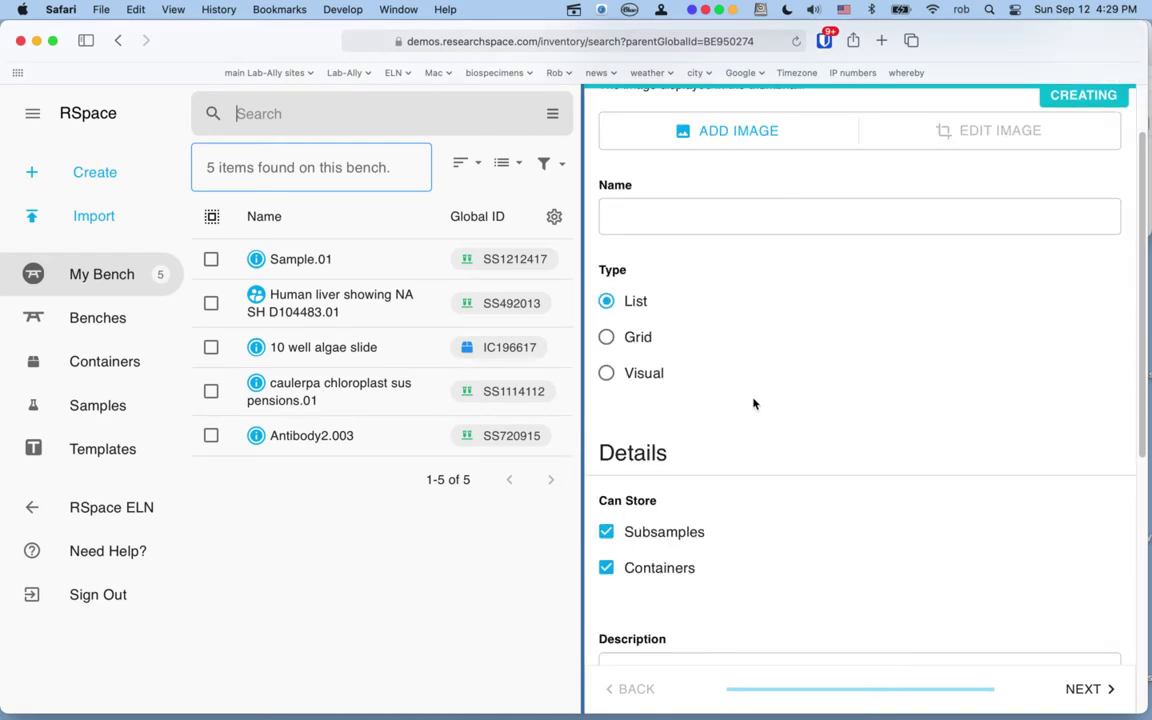
left_click(607, 461)
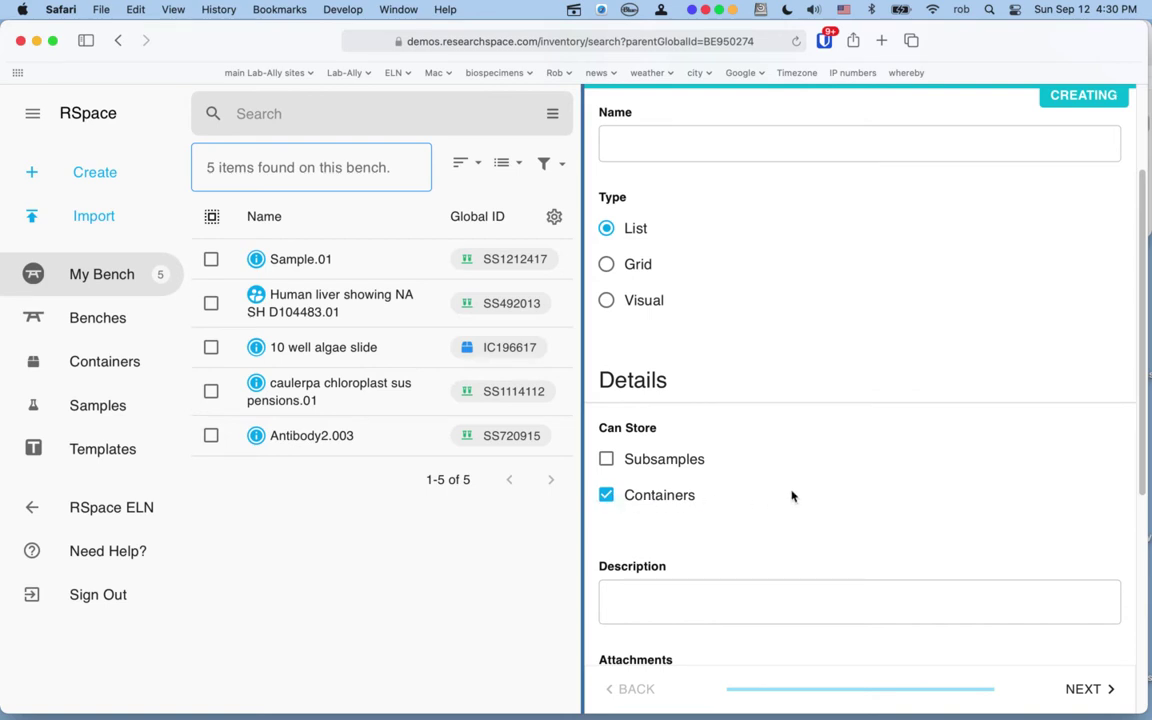
In the TextEdit notes, highlight the sentence about container photographs.
key("ctrl+Up")
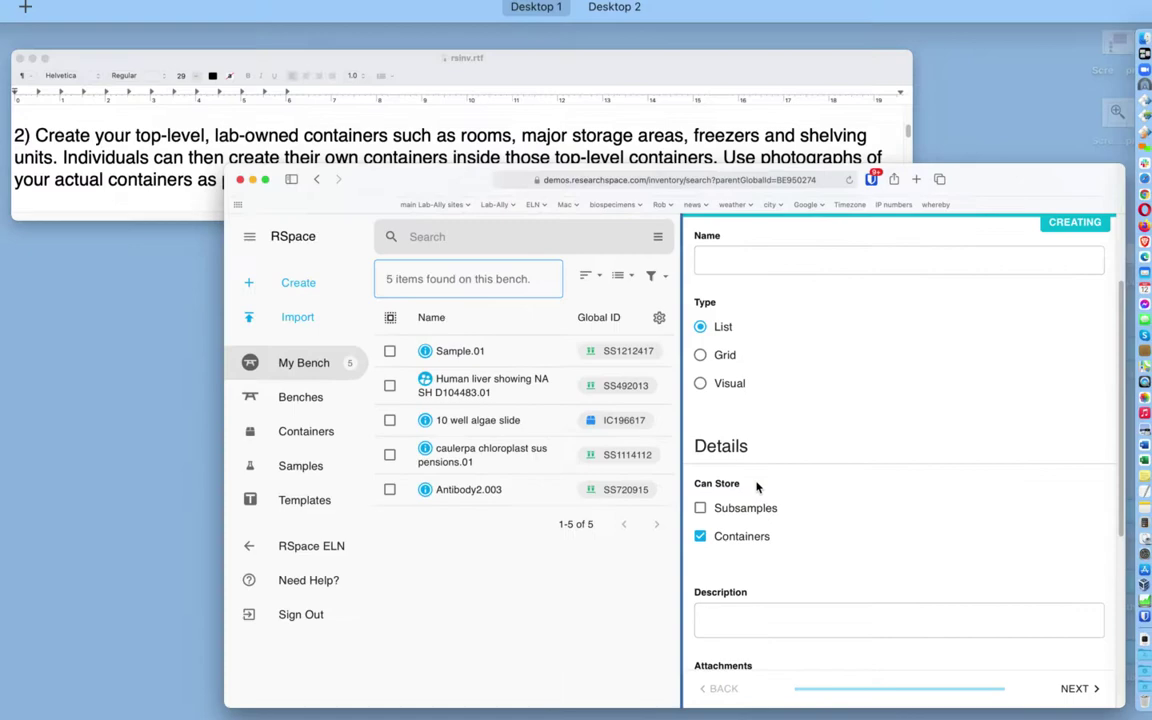
left_click(546, 157)
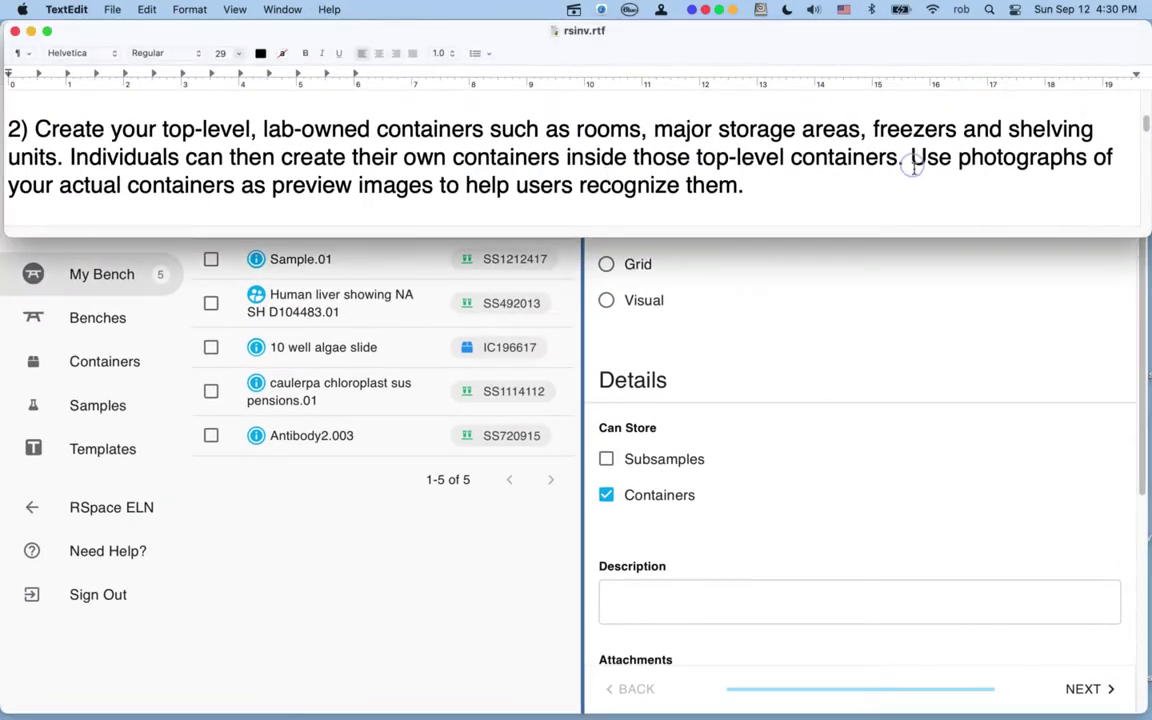
left_click_drag(910, 161, 914, 180)
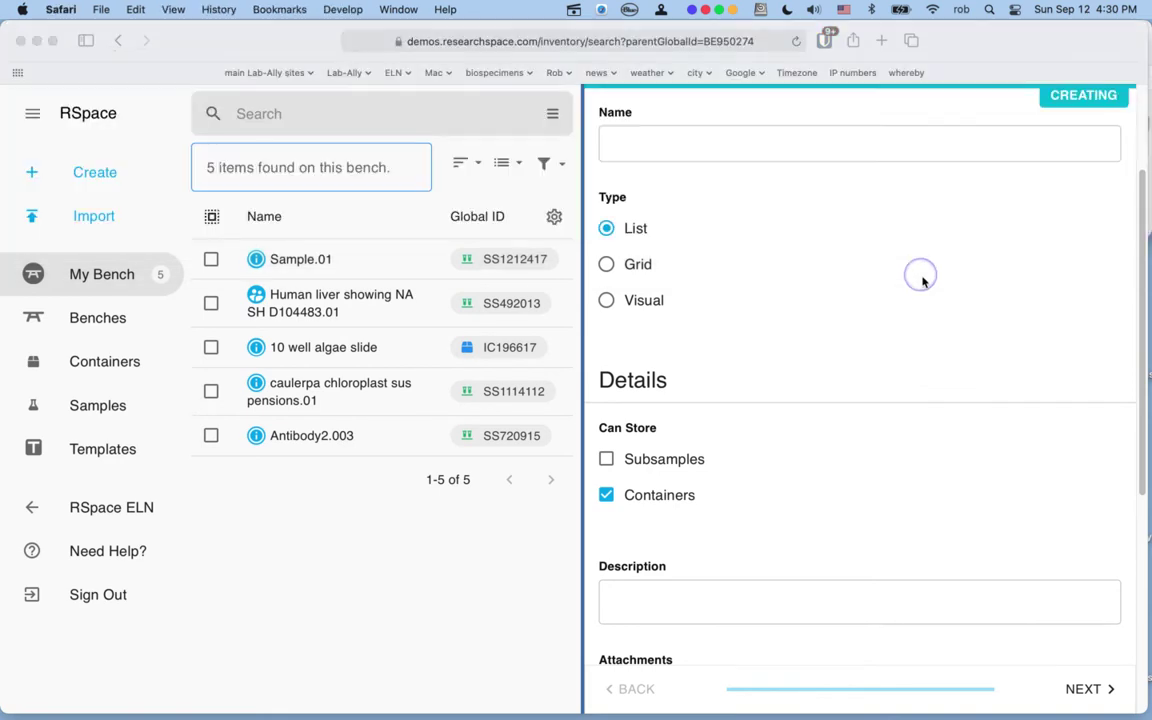
Upload server_cage.jpg from ServerDemoResources/images/03 containers as the new container's preview image.
left_click(832, 248)
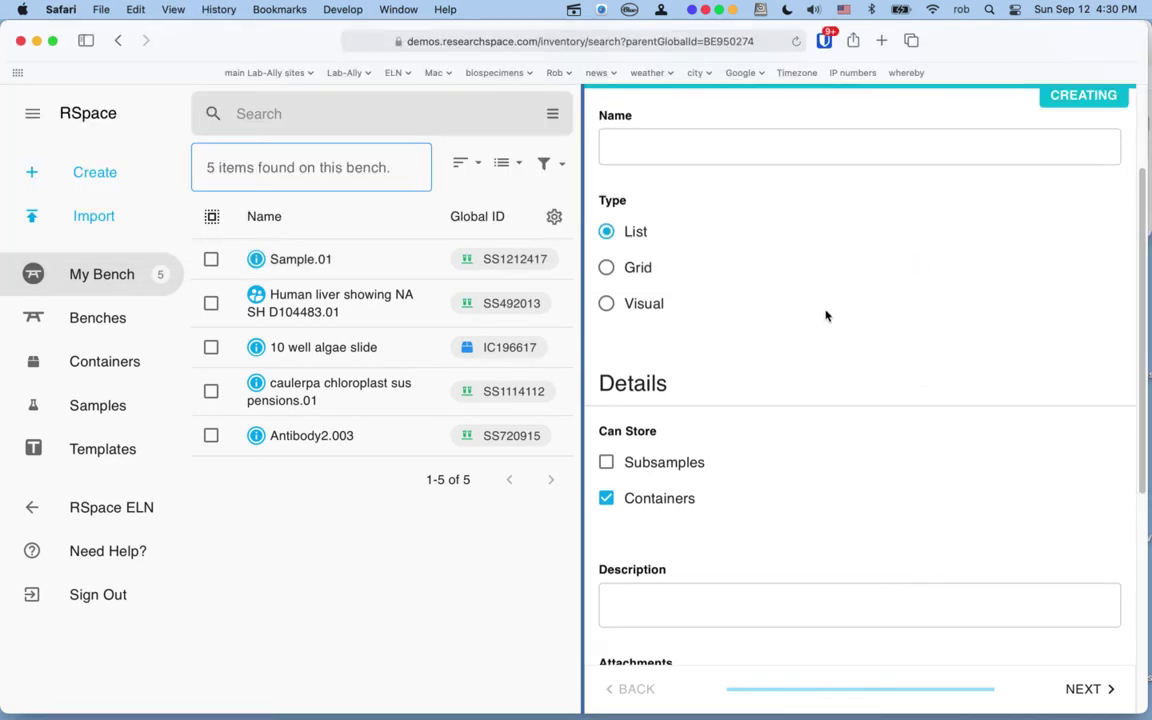
scroll(826, 316, "up", 3)
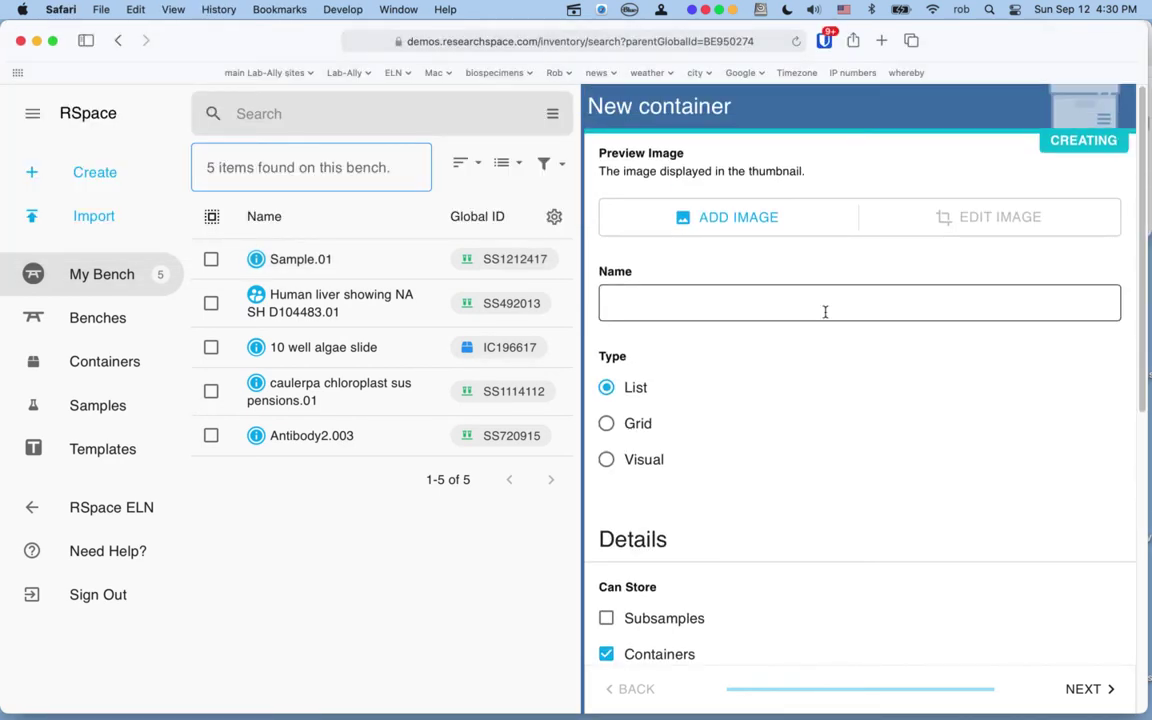
left_click(740, 221)
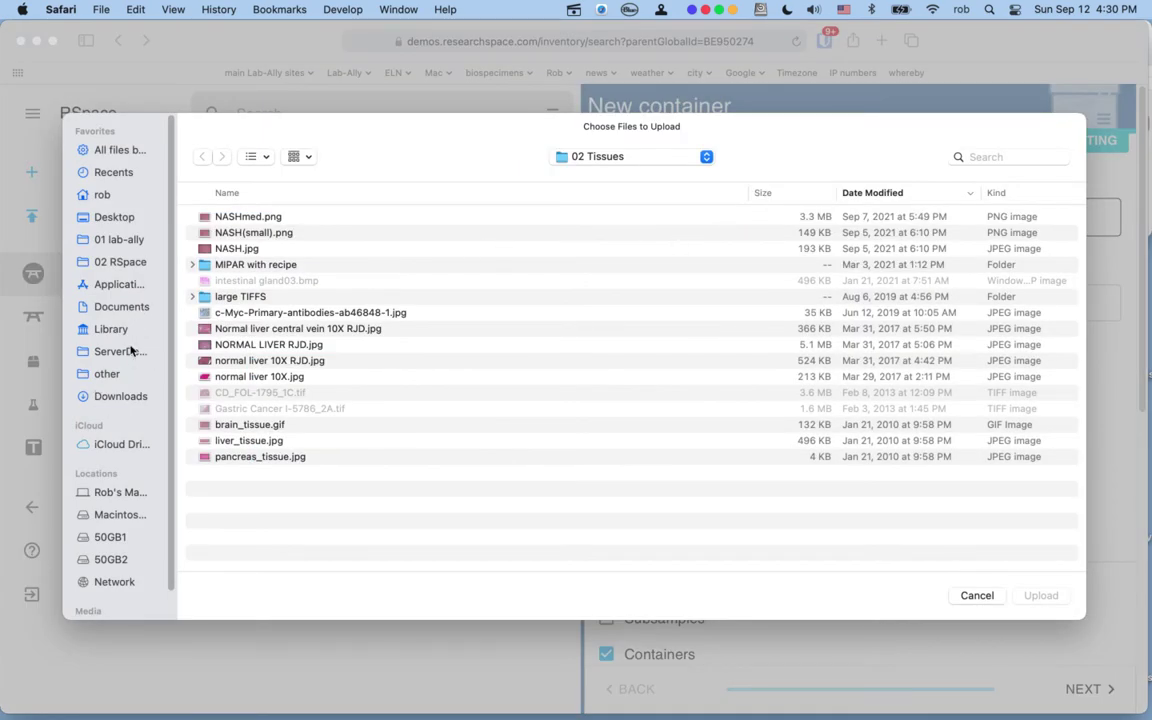
left_click(122, 351)
left_click(231, 218)
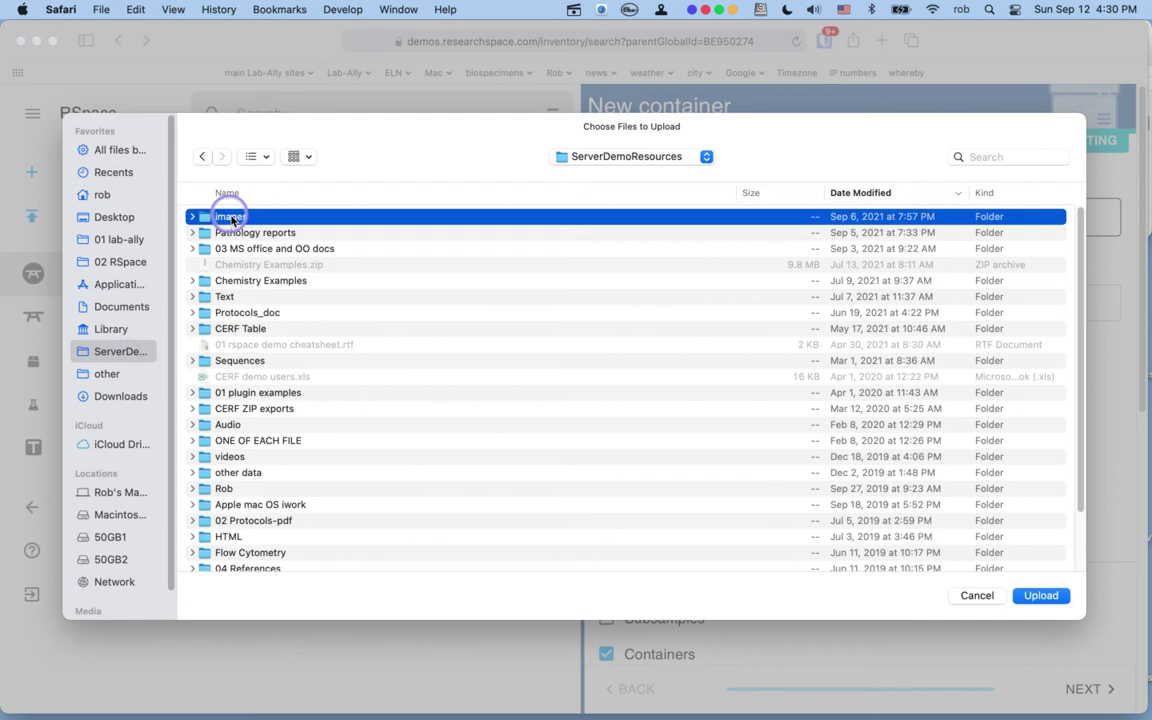
double_click(231, 218)
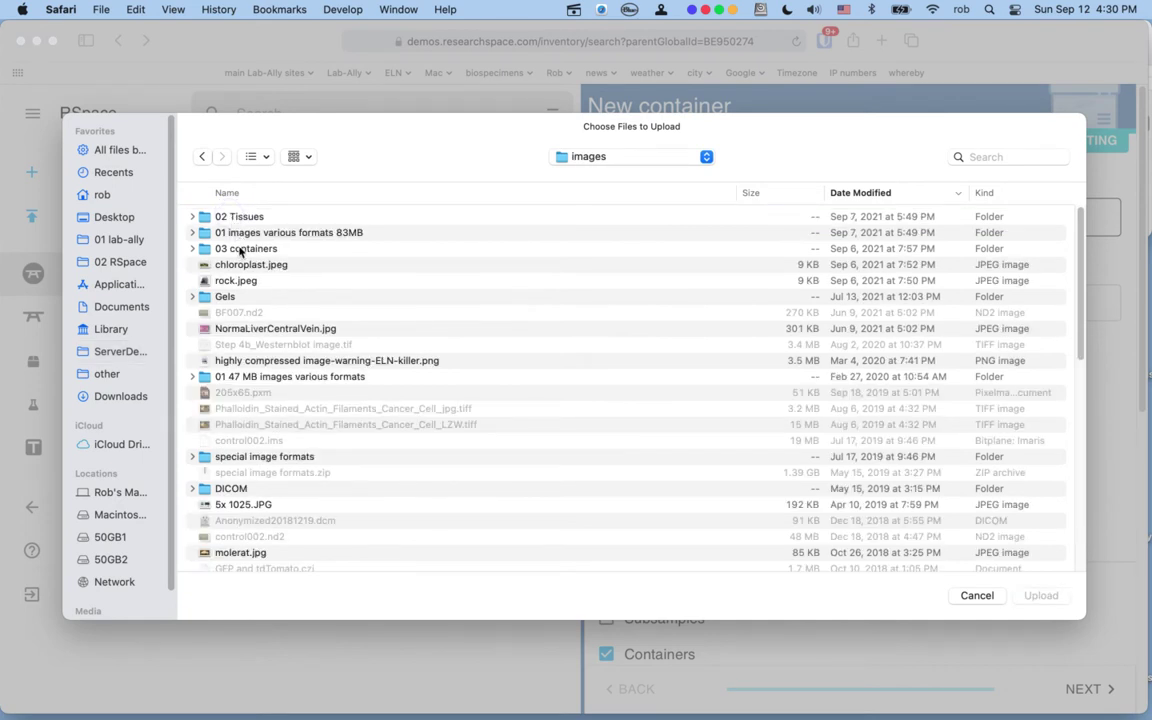
double_click(240, 250)
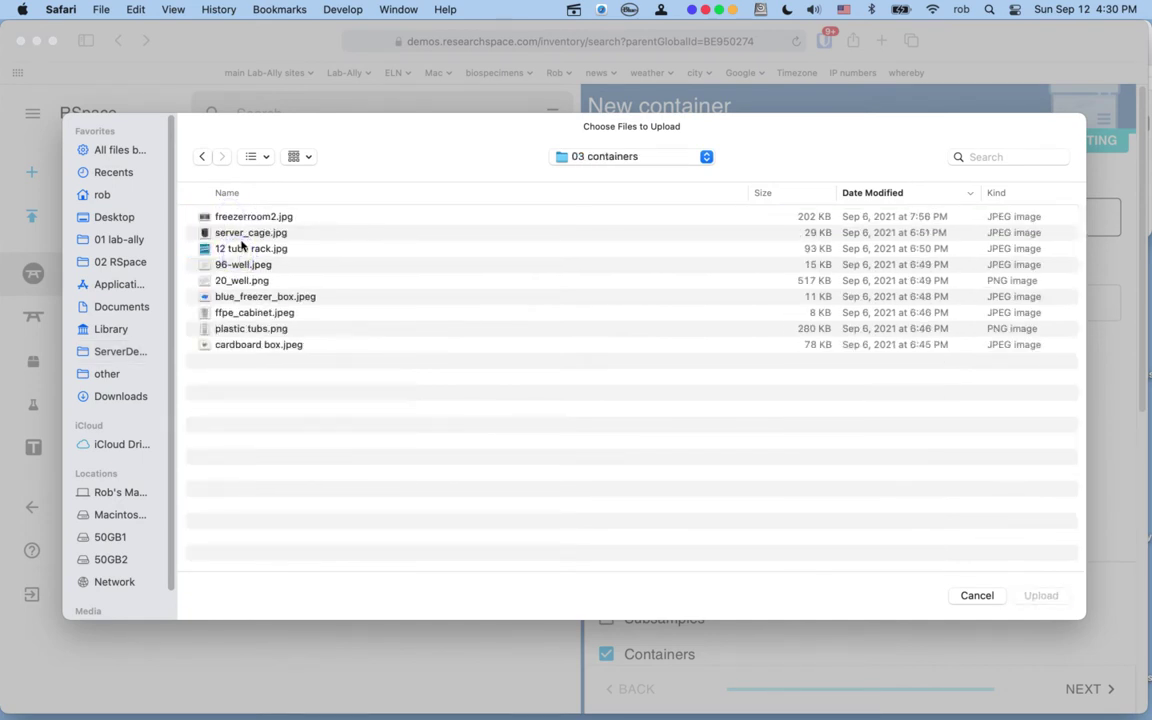
left_click(241, 234)
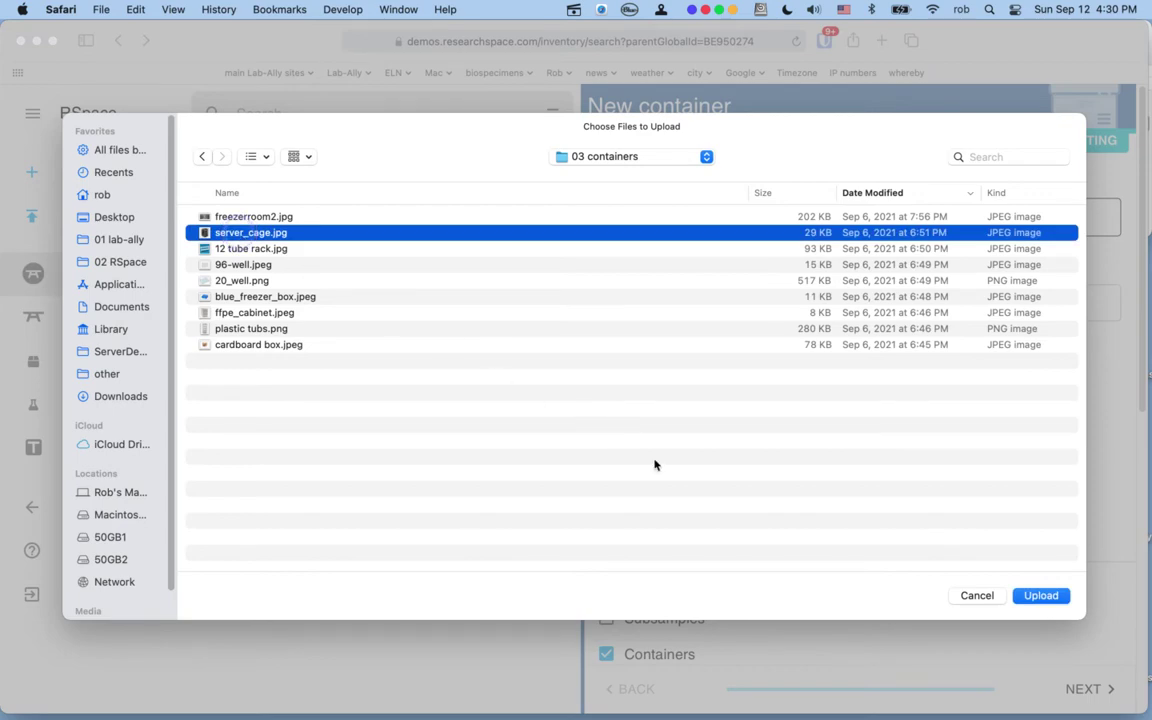
left_click(1038, 596)
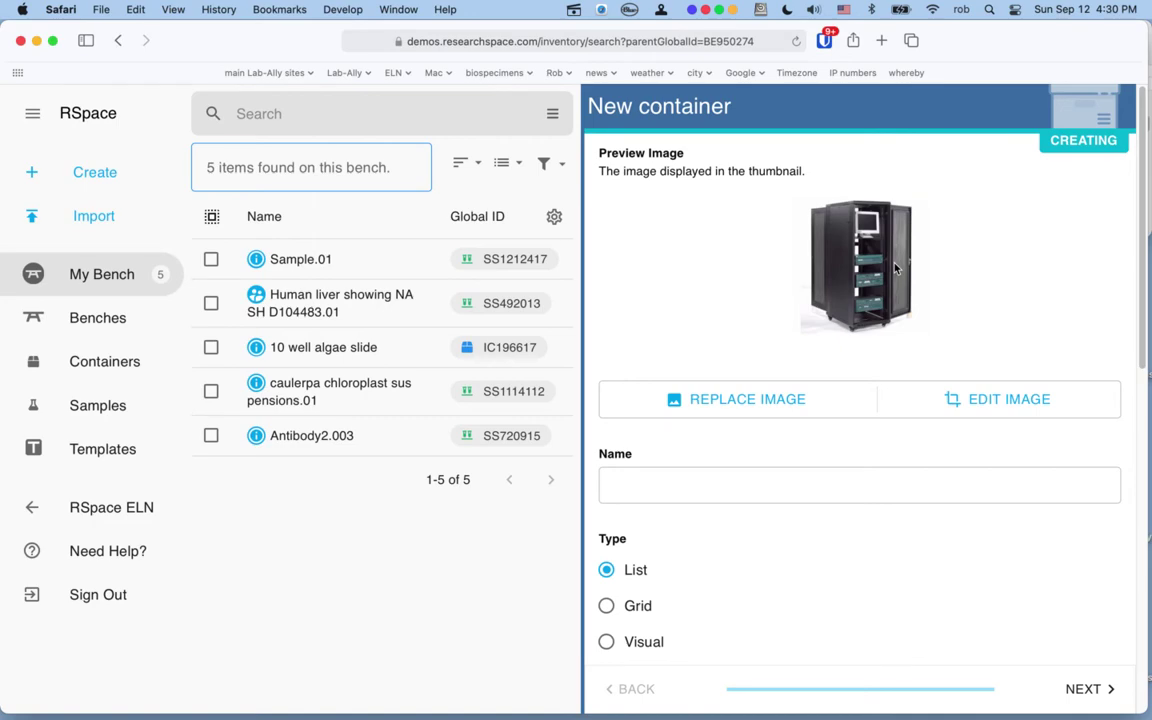
key("ctrl+Up")
Bring the rsinv.rtf notes forward and scroll to step 3 on designing the lab's sample templates.
left_click(703, 199)
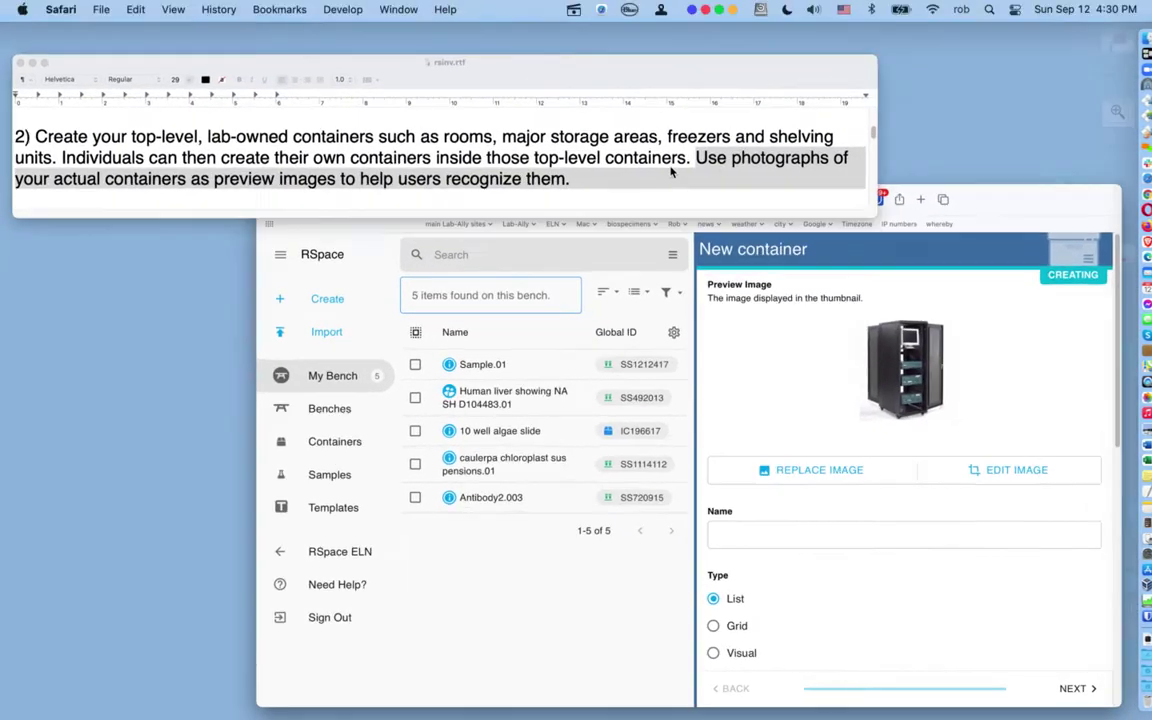
left_click(703, 199)
scroll(710, 198, "down", 5)
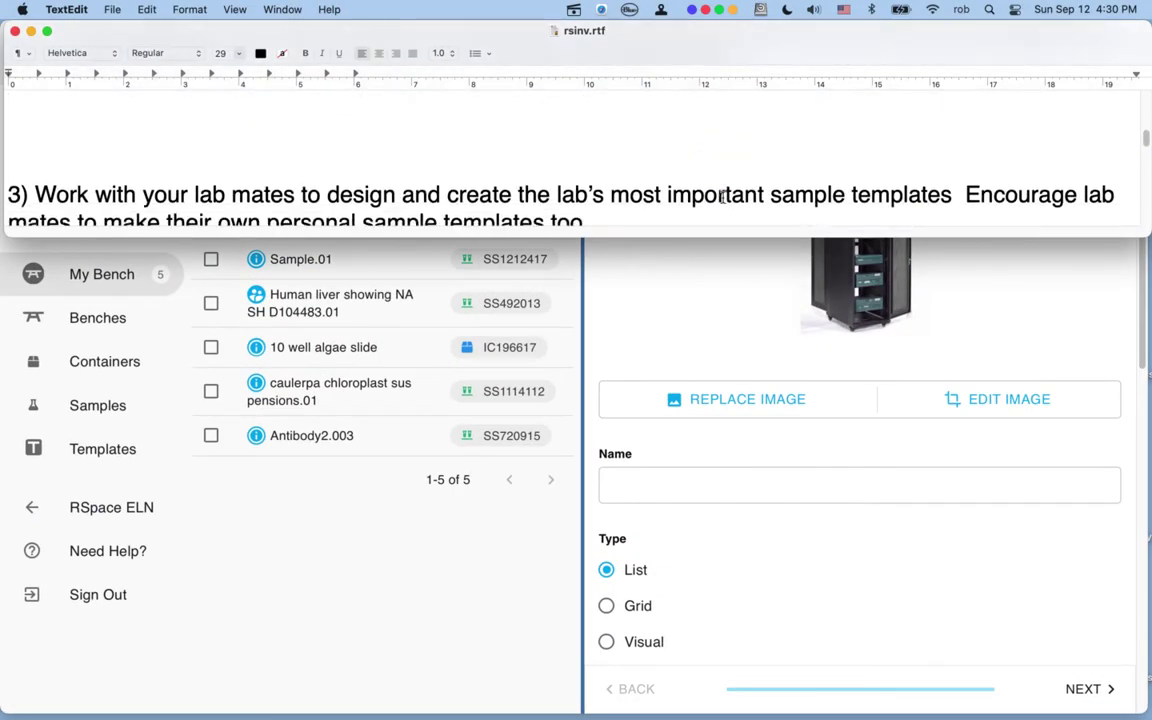
scroll(723, 197, "down", 1)
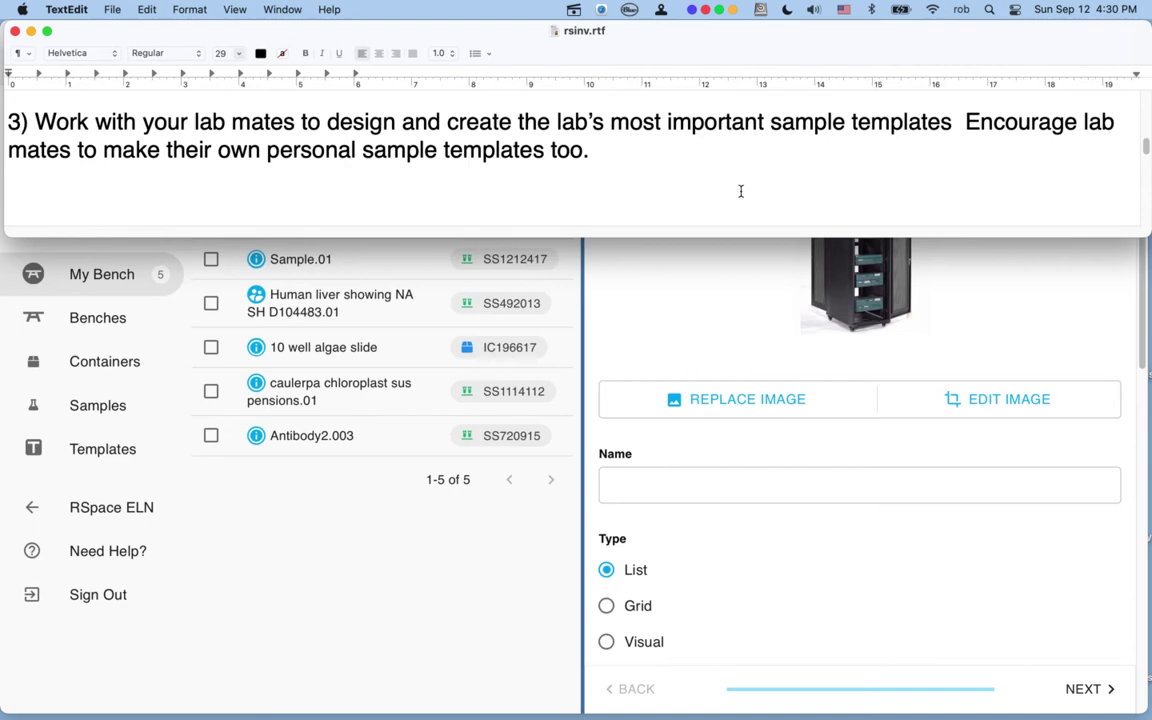
Go to Templates and choose LEAVE to discard the unsaved container.
left_click(630, 268)
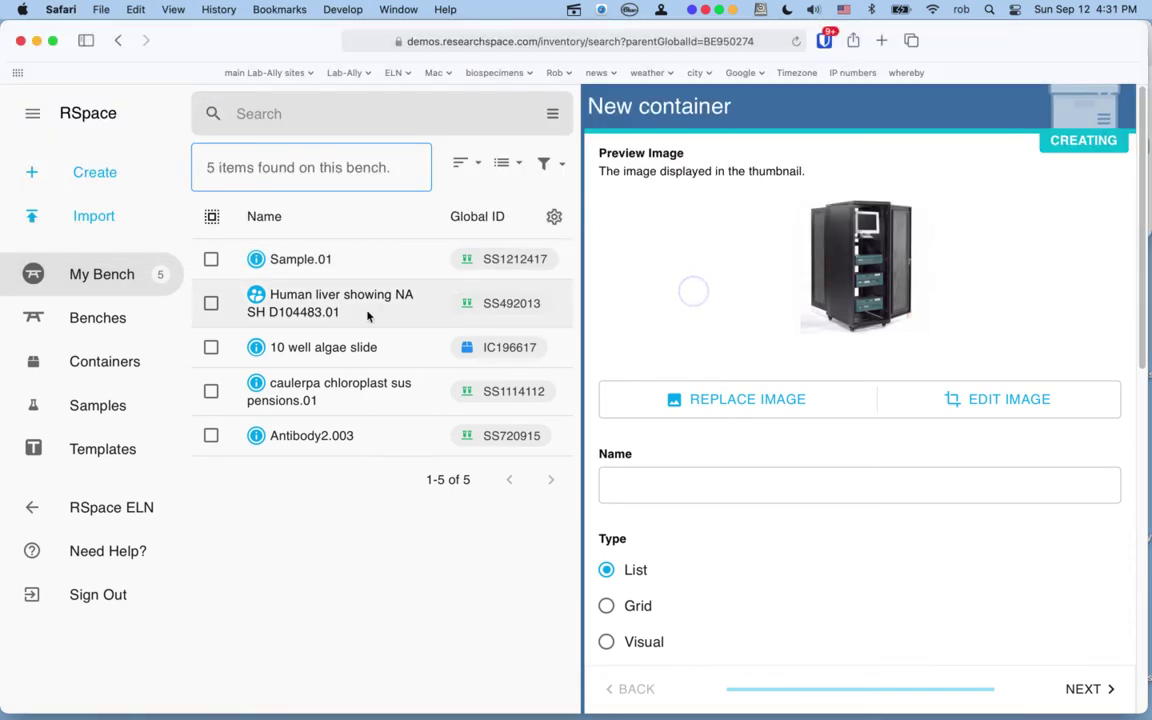
left_click(103, 449)
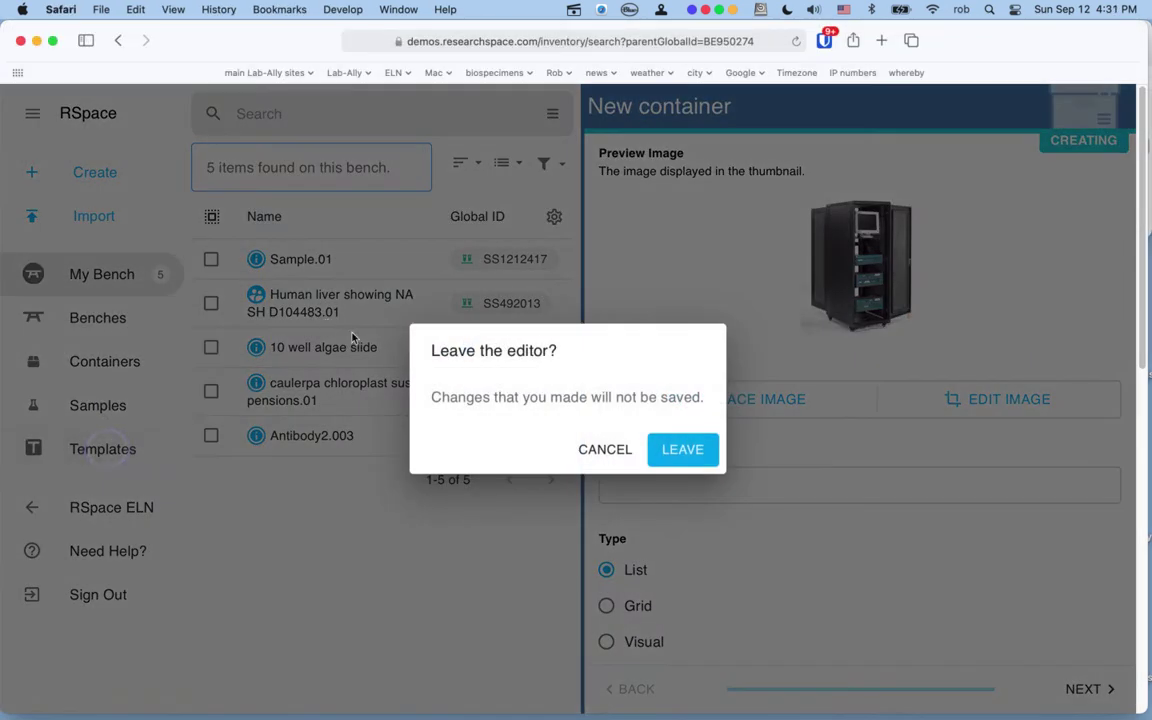
left_click(680, 452)
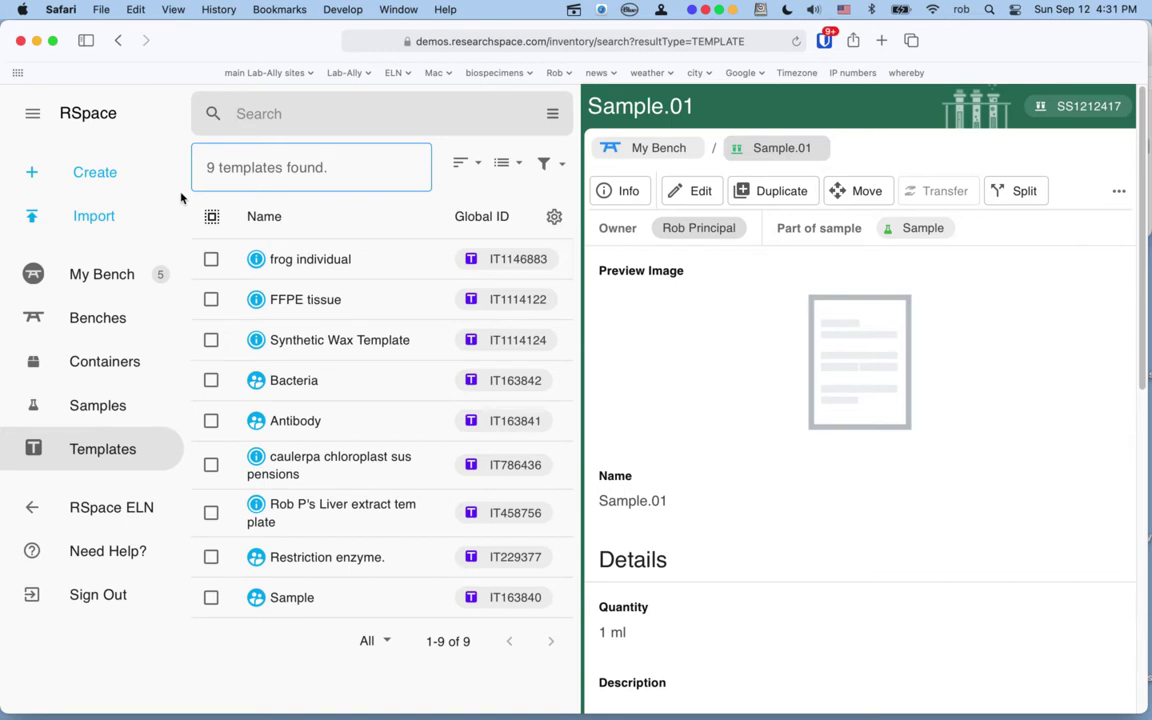
Start a new sample and set the template picker to show all nine templates.
left_click(100, 407)
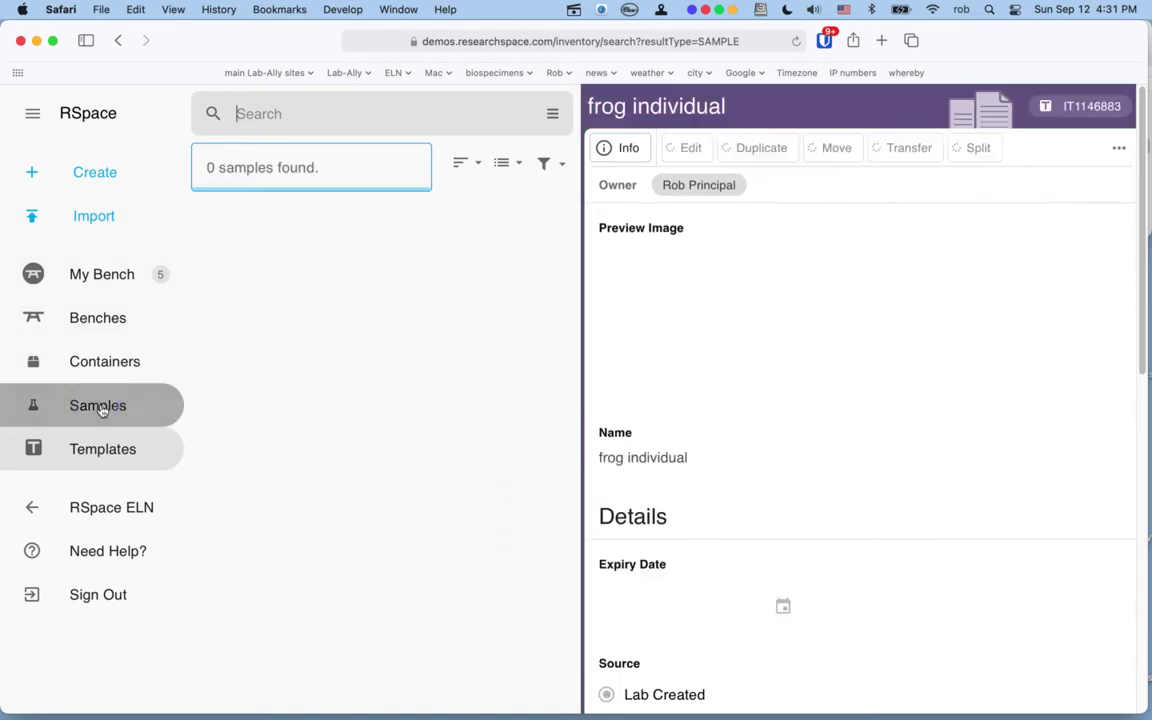
left_click(97, 180)
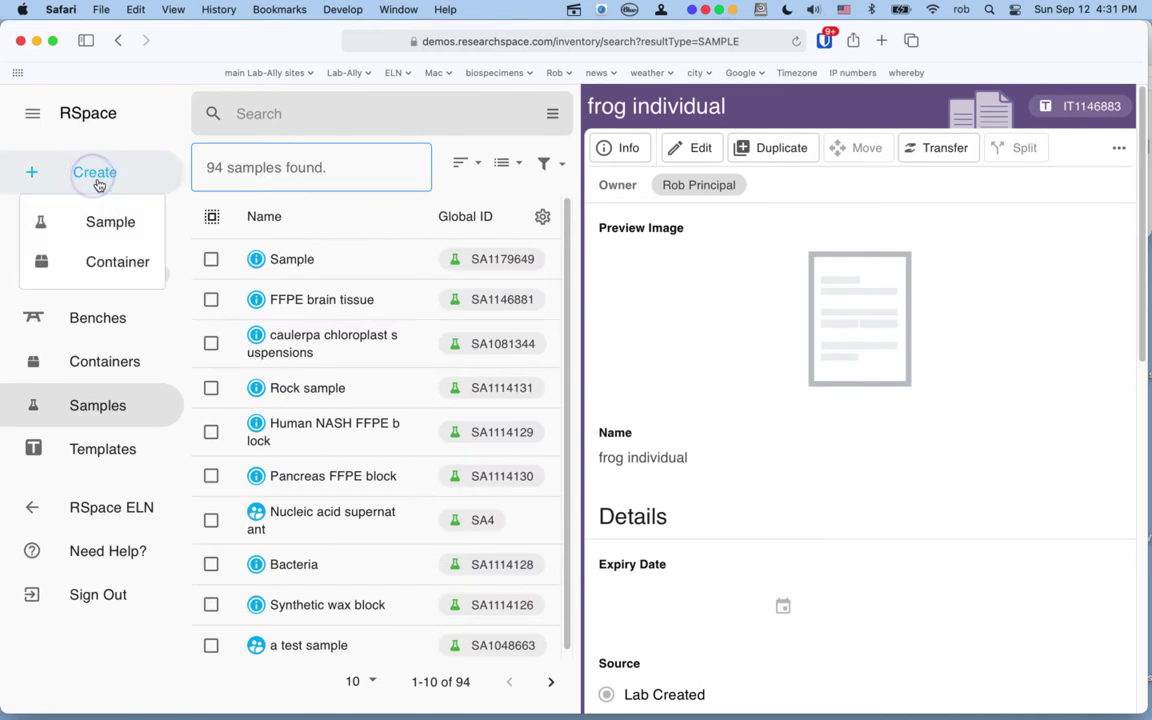
left_click(104, 223)
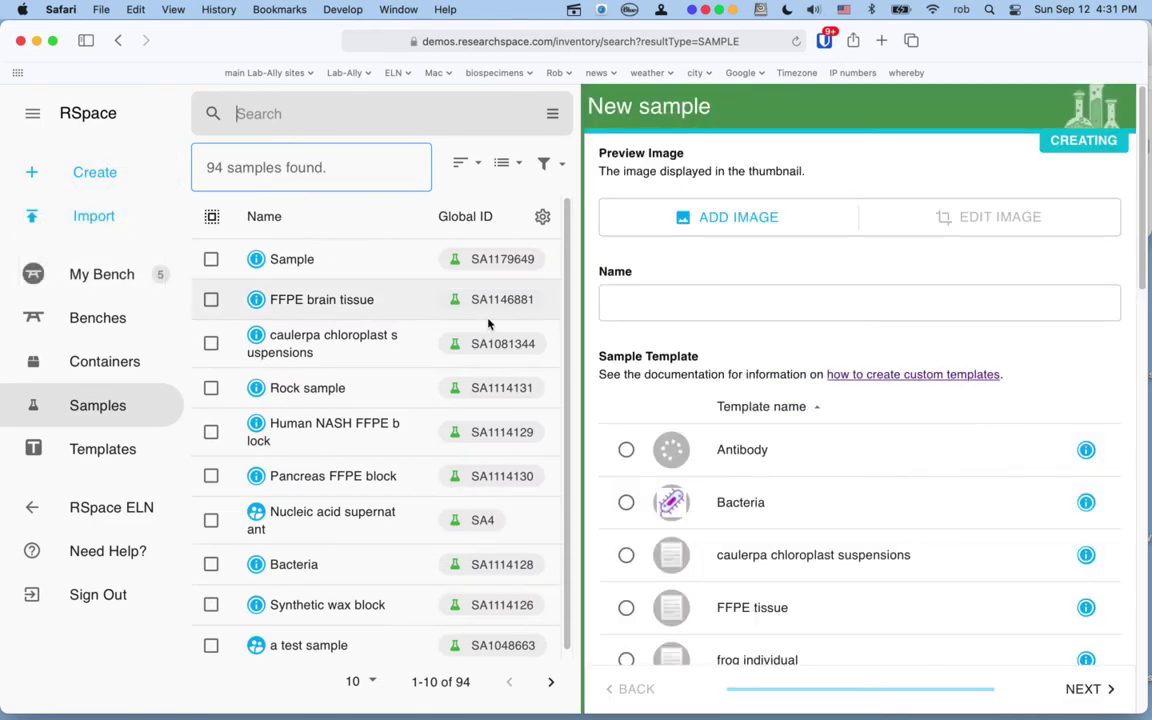
left_click(626, 449)
scroll(810, 490, "down", 2)
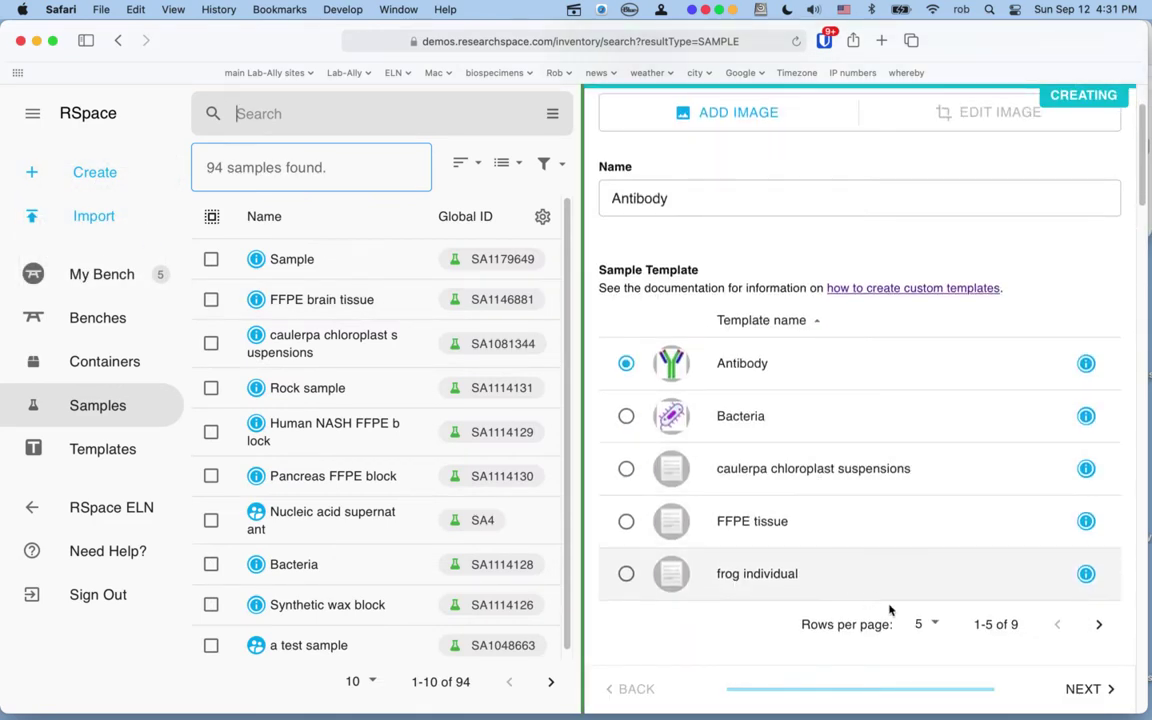
left_click(928, 622)
left_click(930, 656)
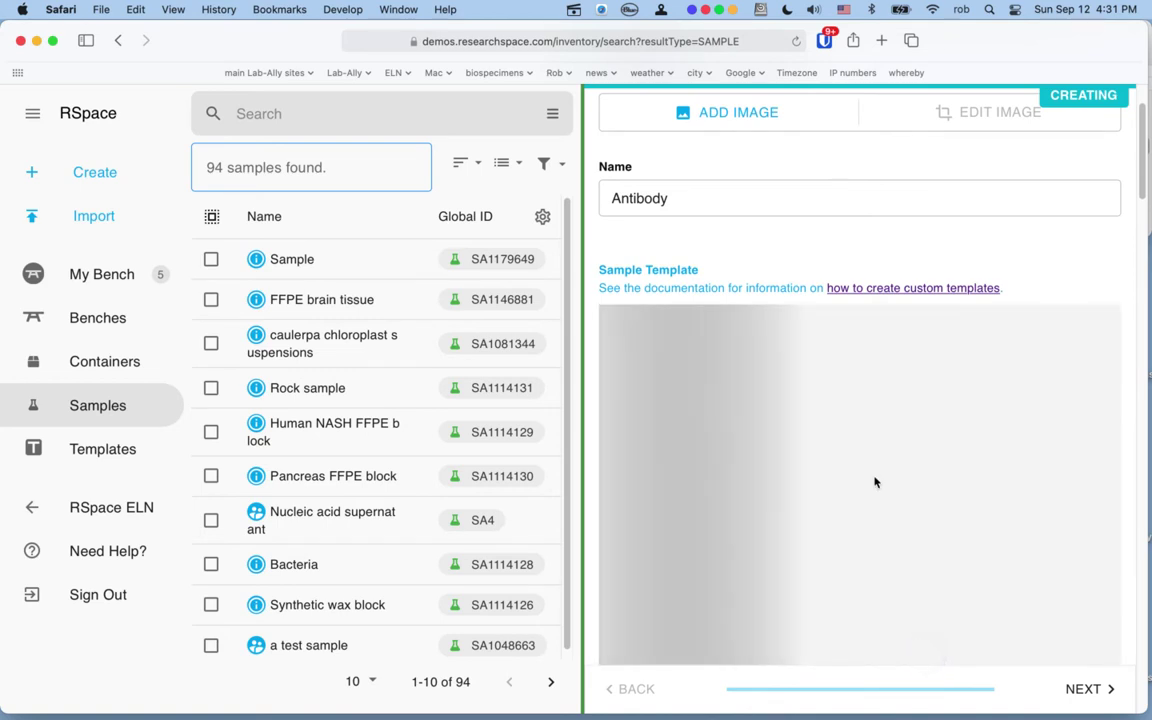
Choose the Sample template and save the new sample as SA1179651.
scroll(874, 482, "down", 5)
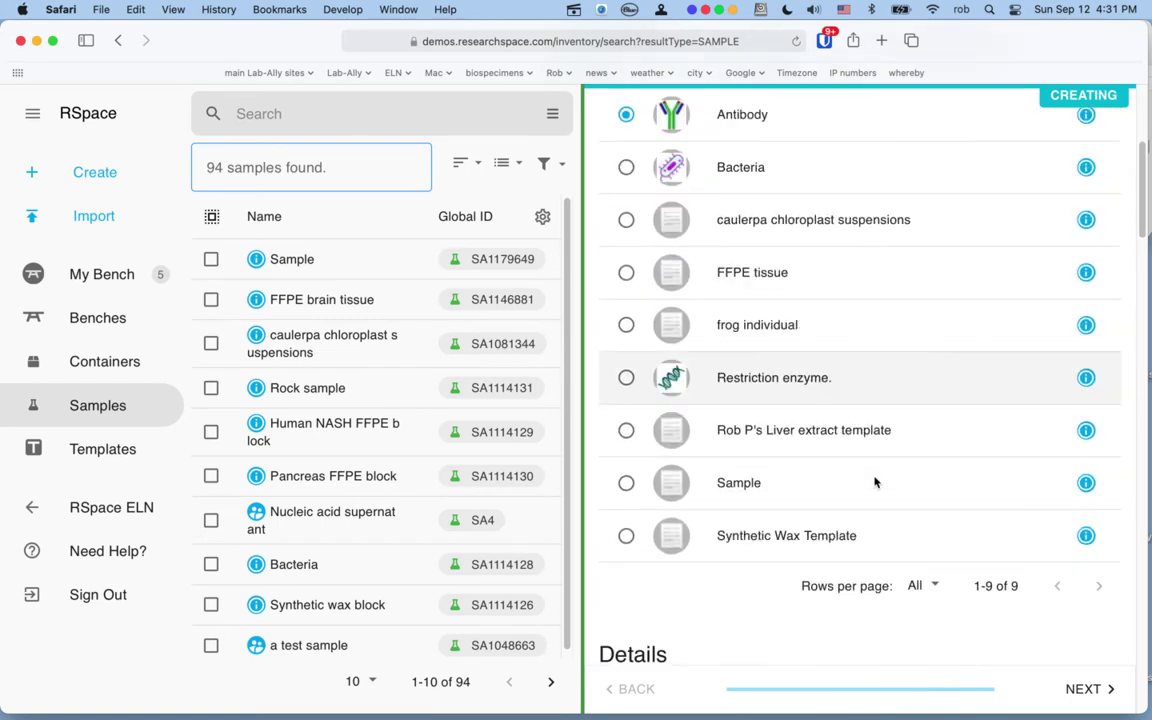
left_click(748, 487)
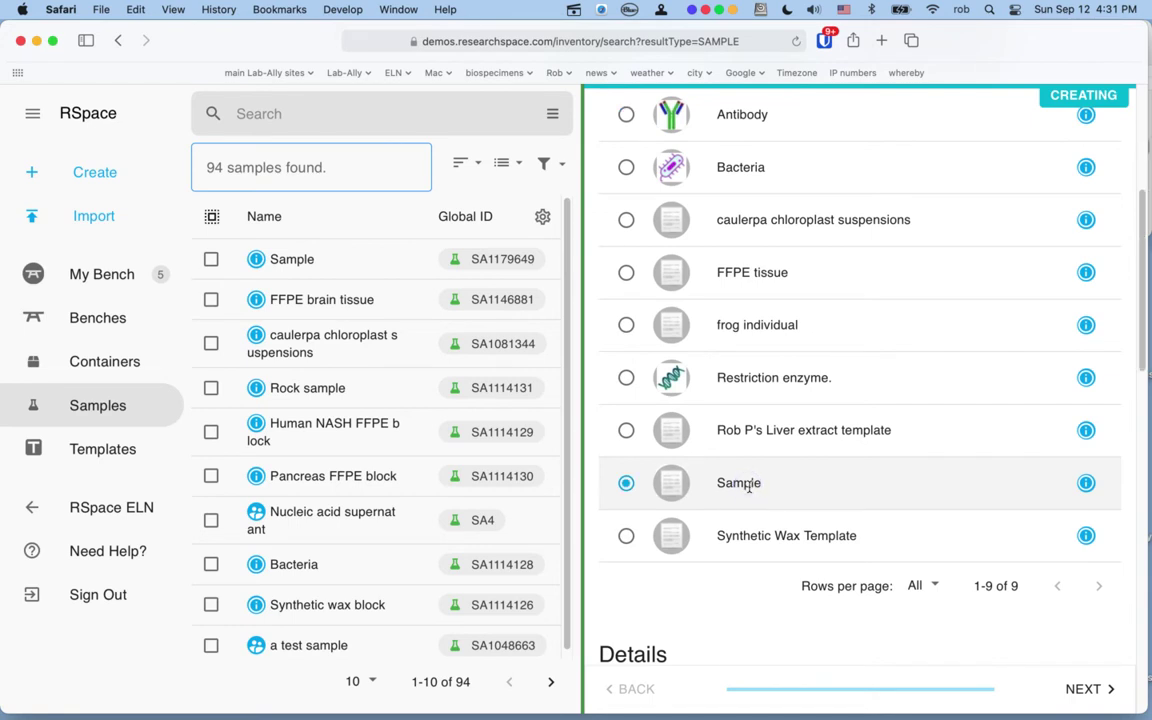
left_click(1075, 688)
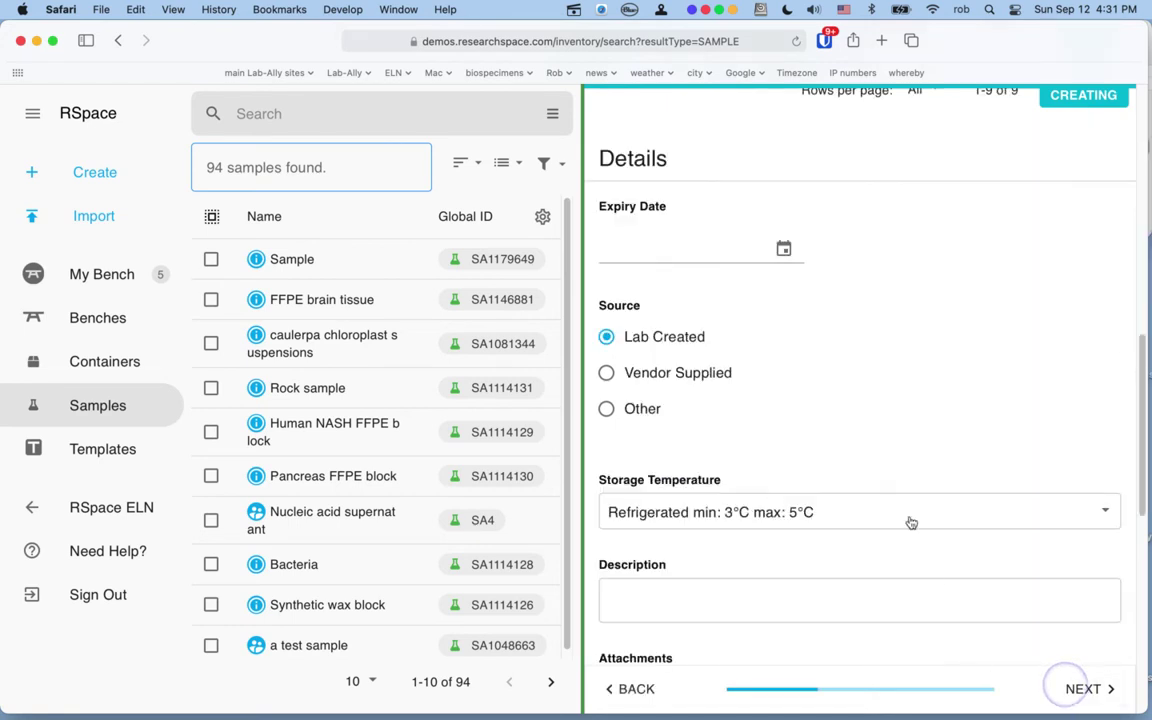
scroll(867, 337, "up", 15)
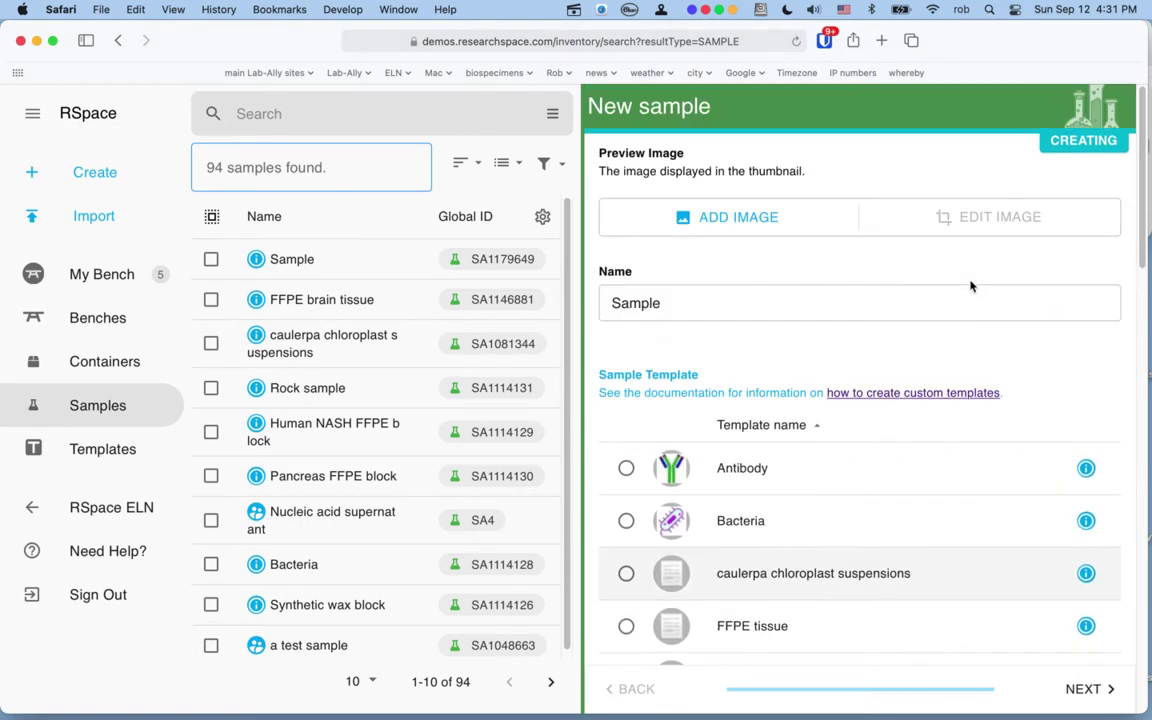
scroll(969, 295, "down", 20)
left_click(1082, 614)
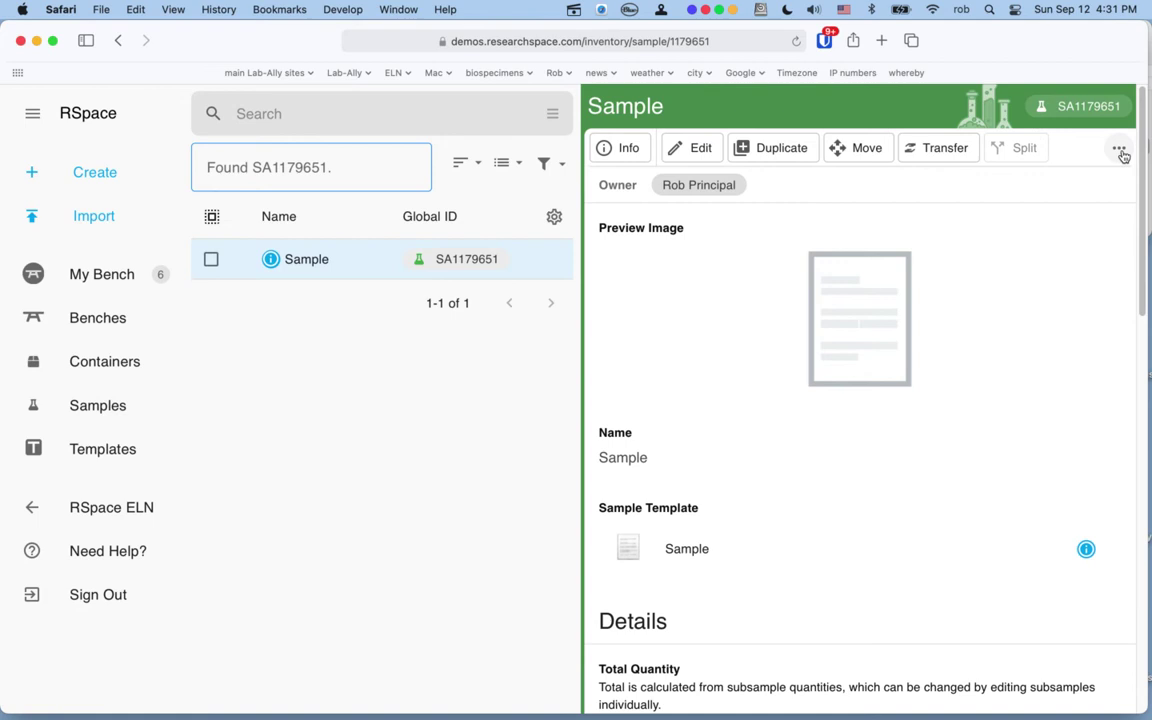
Create a template named Sample Template from sample SA1179651 and view it in the Templates list.
left_click(1120, 150)
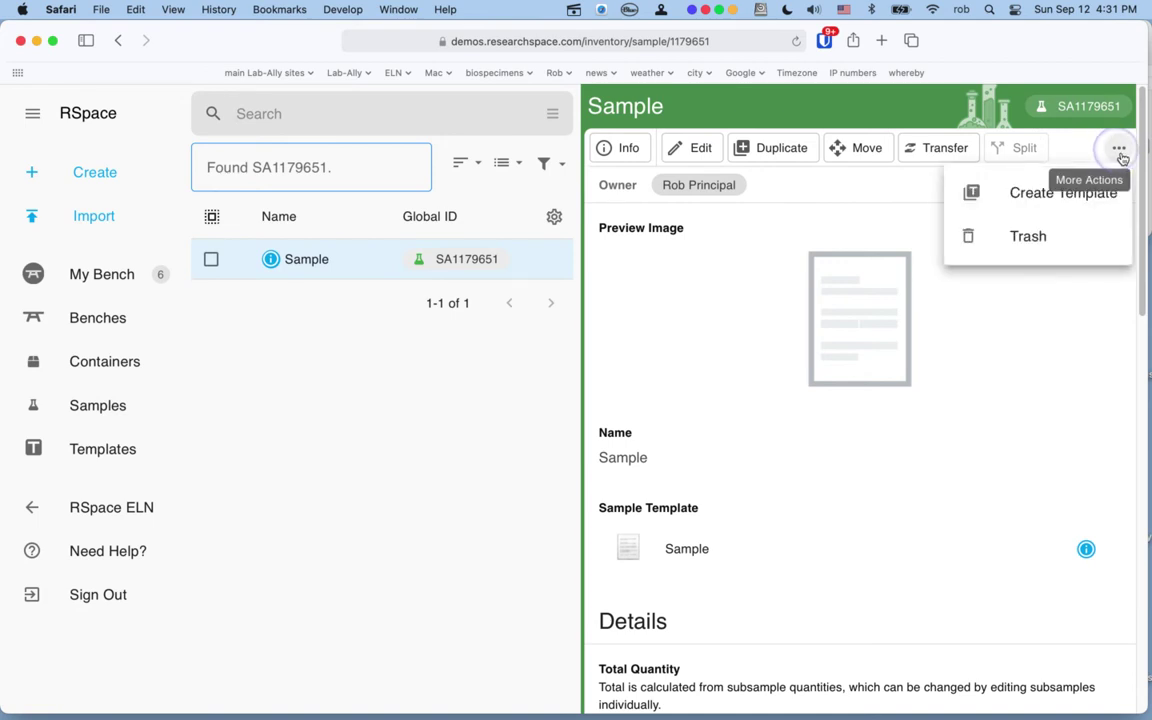
left_click(1052, 203)
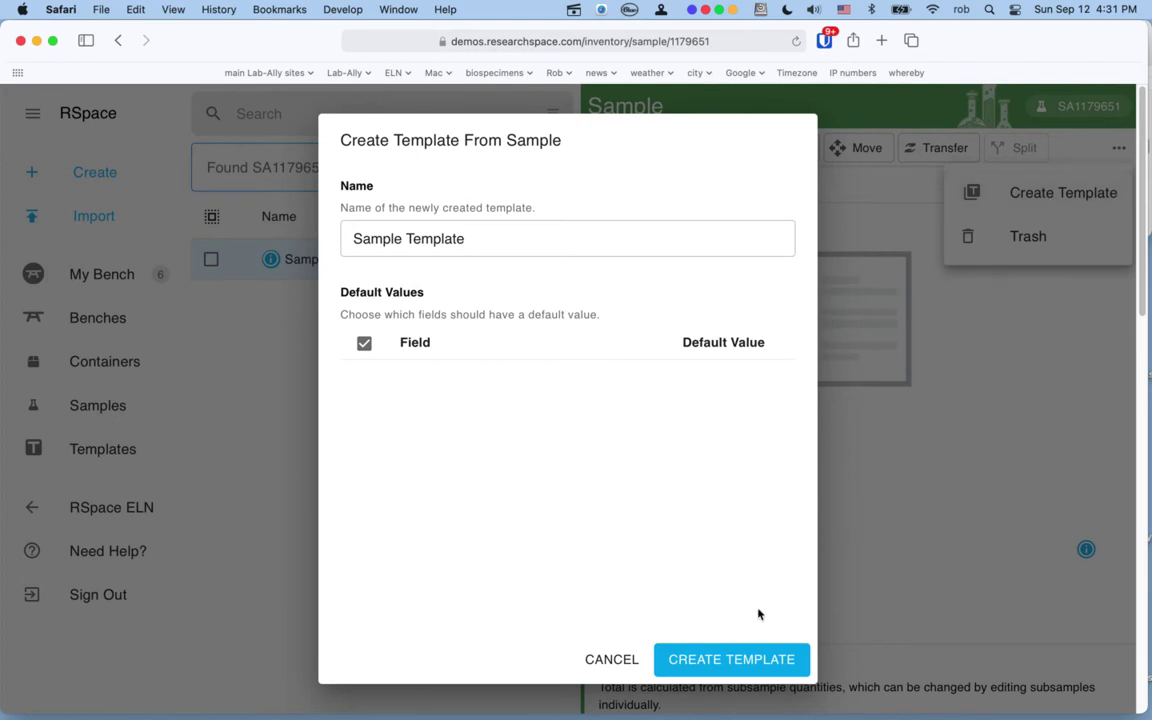
left_click(745, 658)
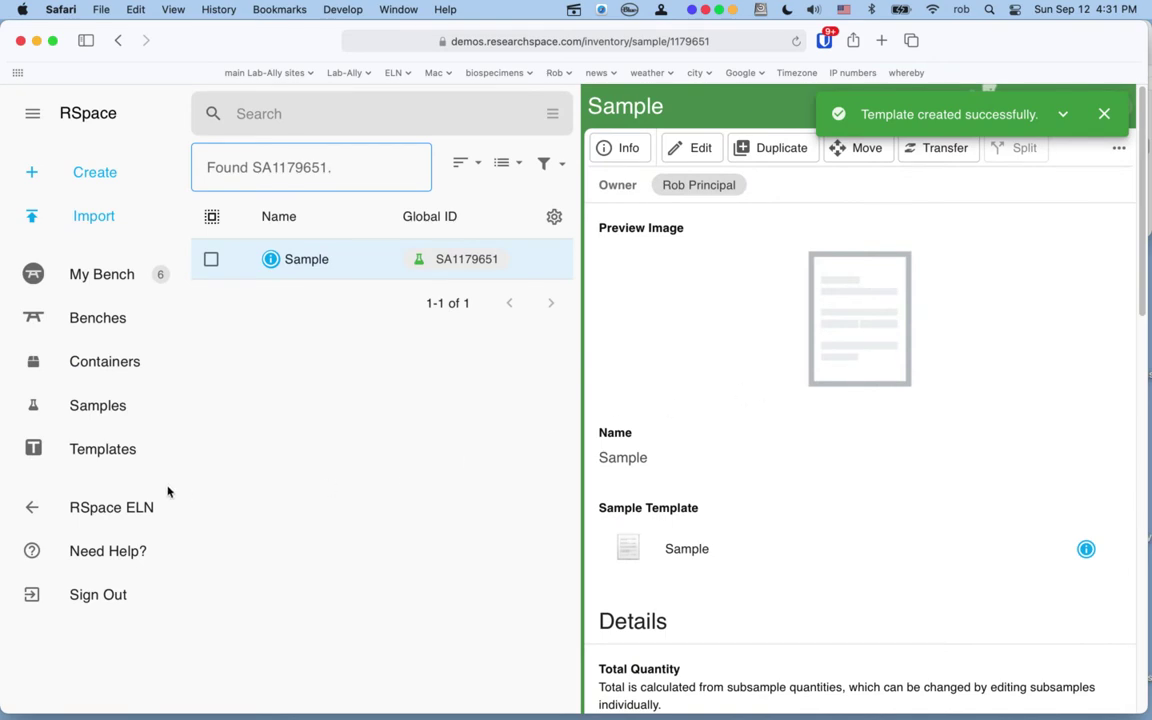
left_click(102, 452)
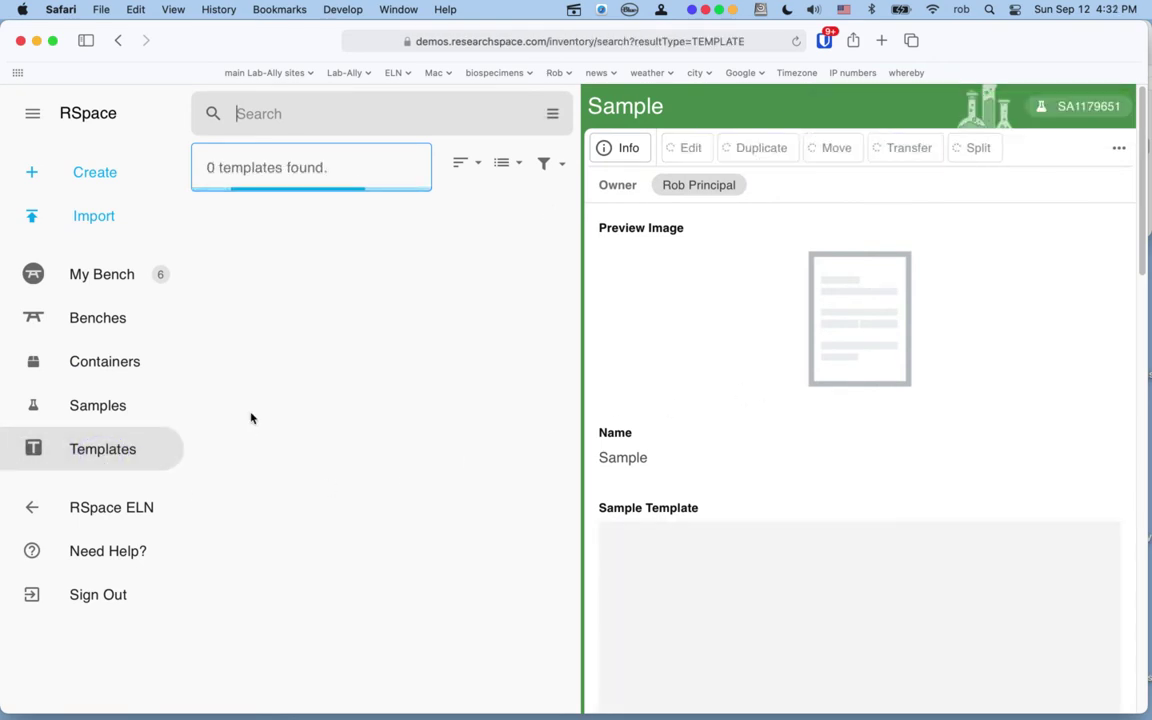
Open Sample Template IT1179652 for editing and scroll down to its fields section.
left_click(290, 259)
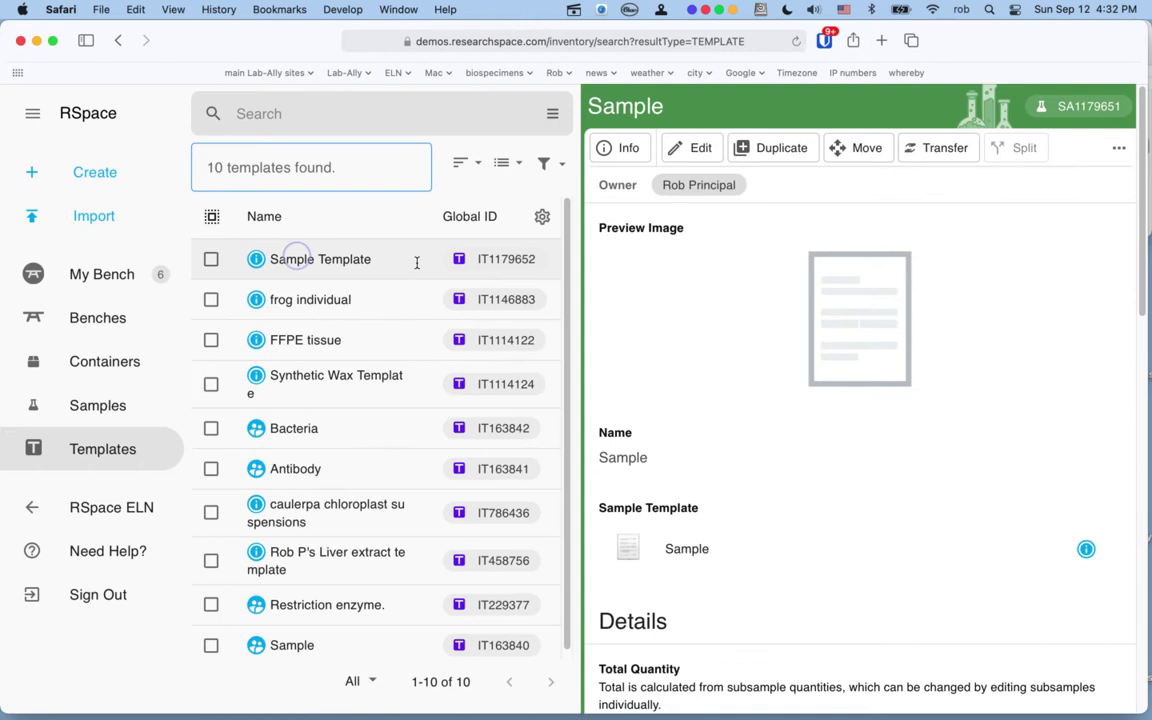
left_click(714, 154)
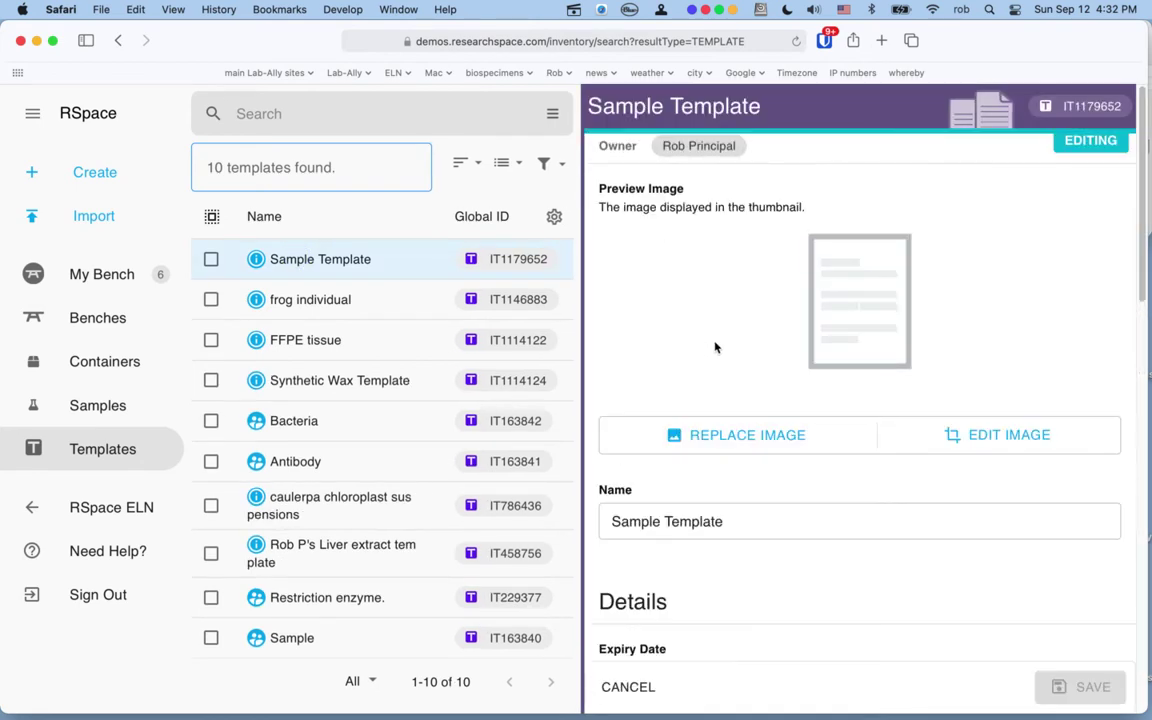
scroll(714, 347, "down", 1)
scroll(714, 347, "down", 10)
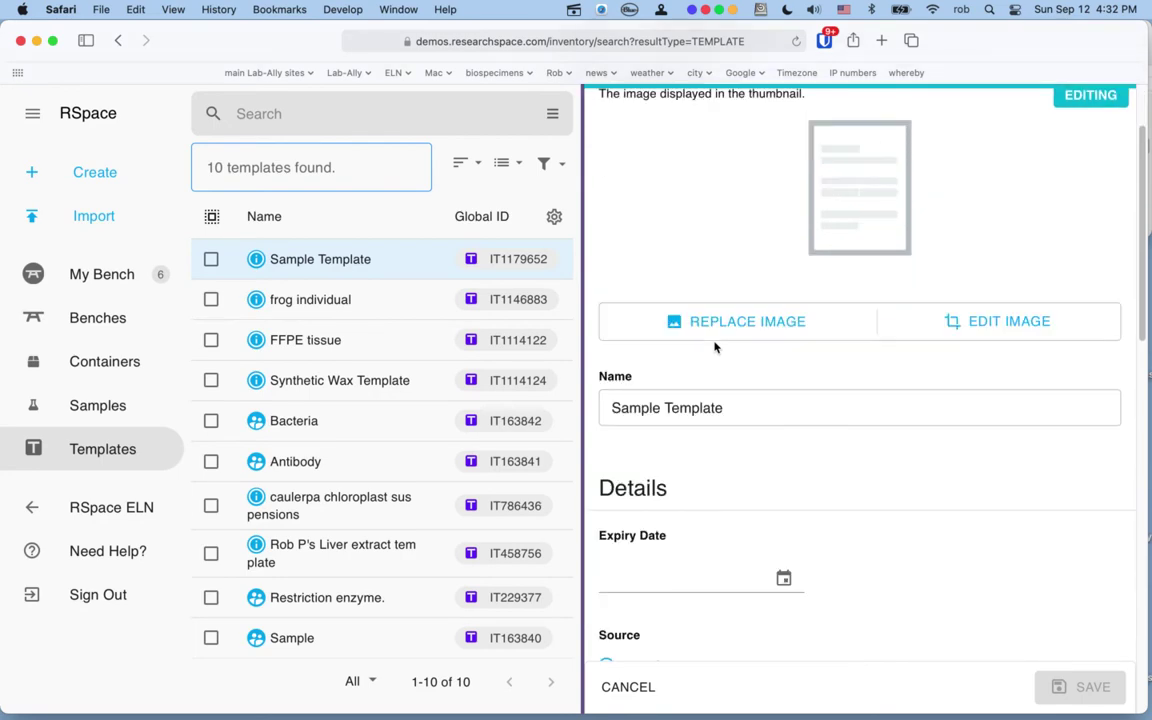
scroll(714, 347, "down", 10)
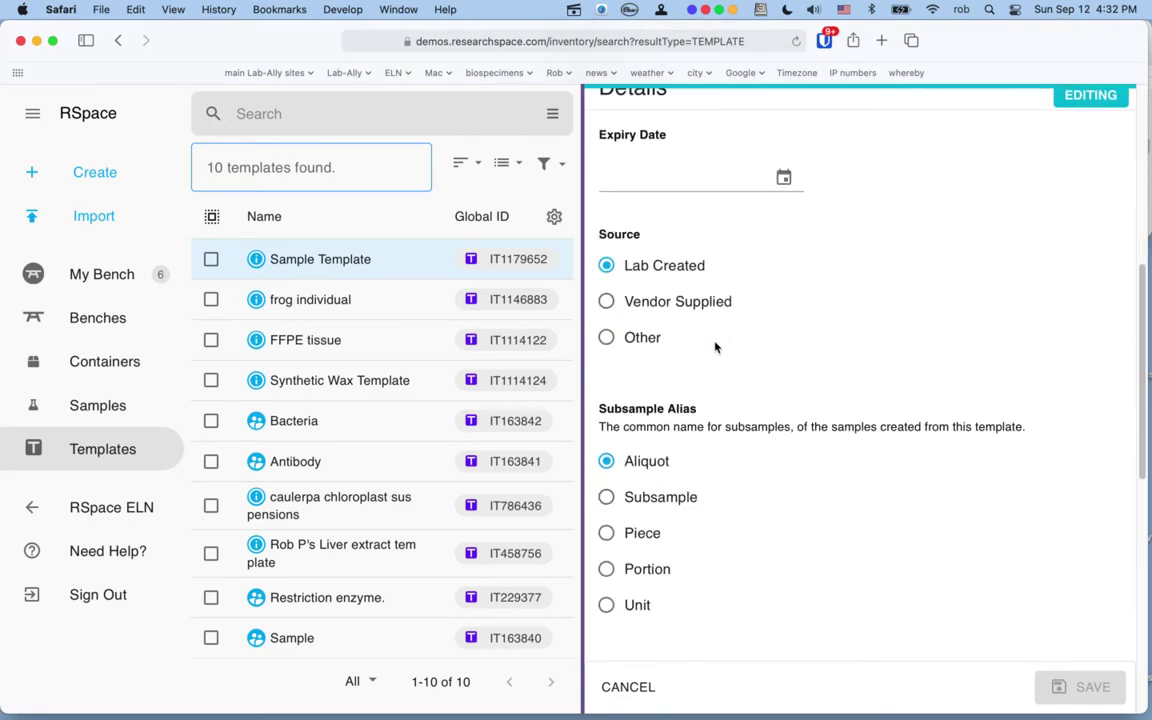
scroll(731, 347, "down", 10)
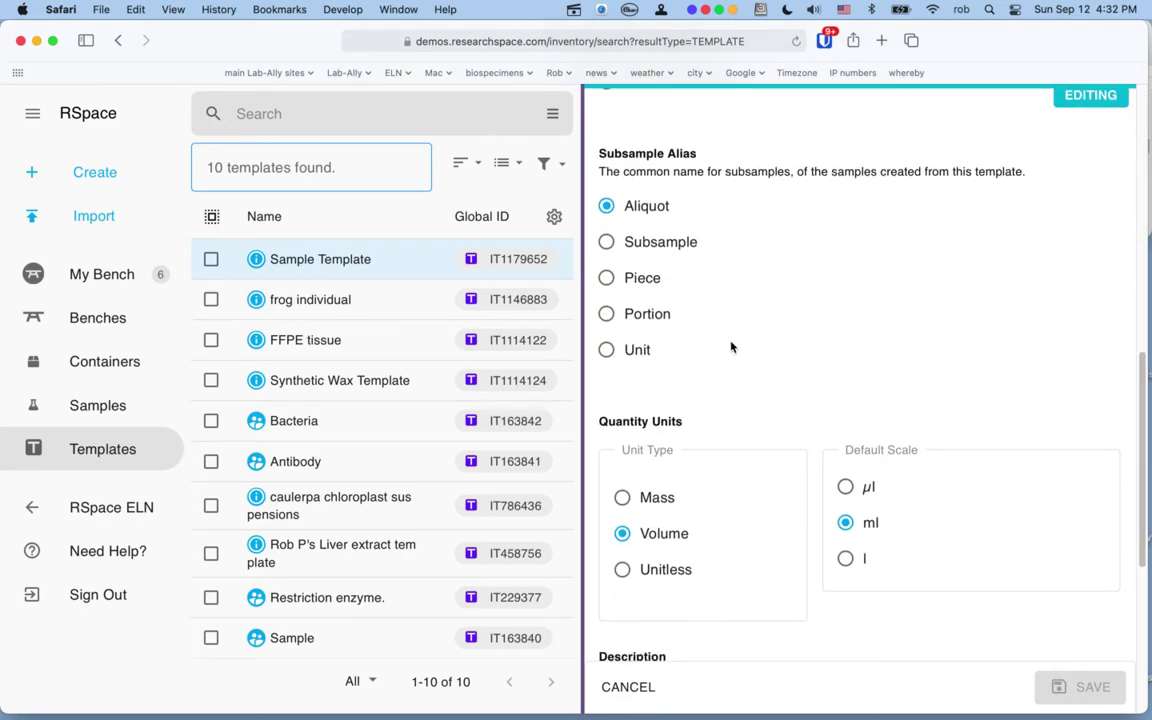
Add a new custom field and show its field types, such as Choice, Date and Number.
left_click(668, 556)
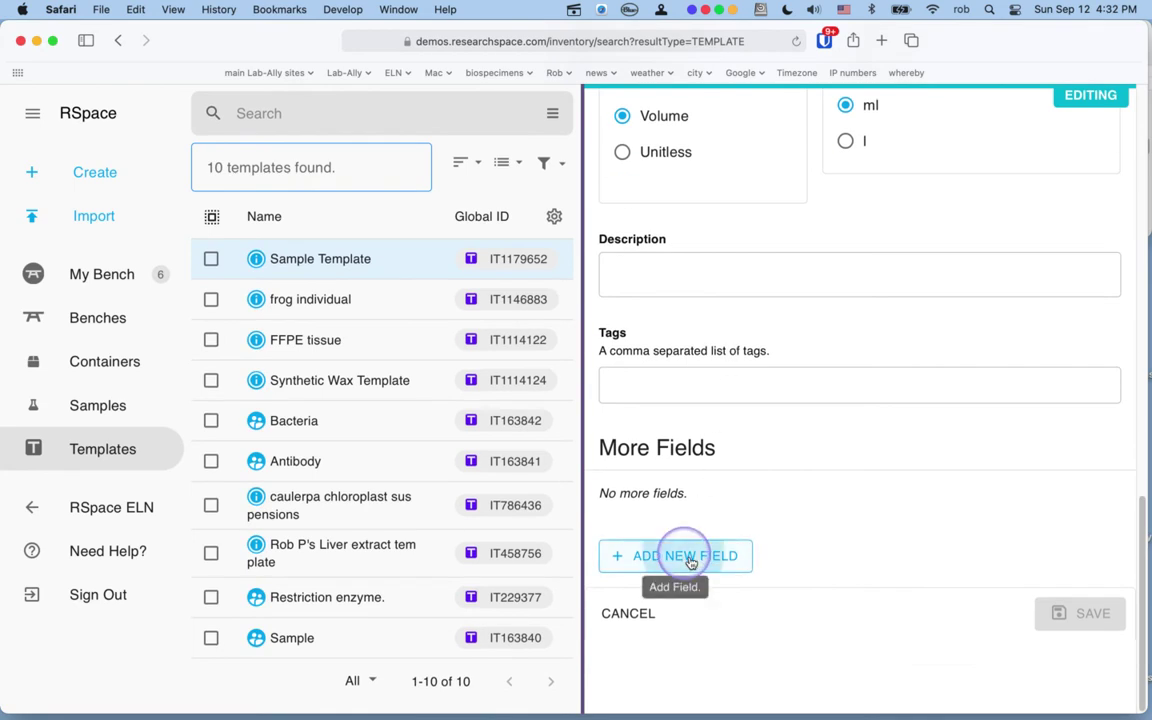
scroll(740, 512, "down", 5)
left_click(740, 412)
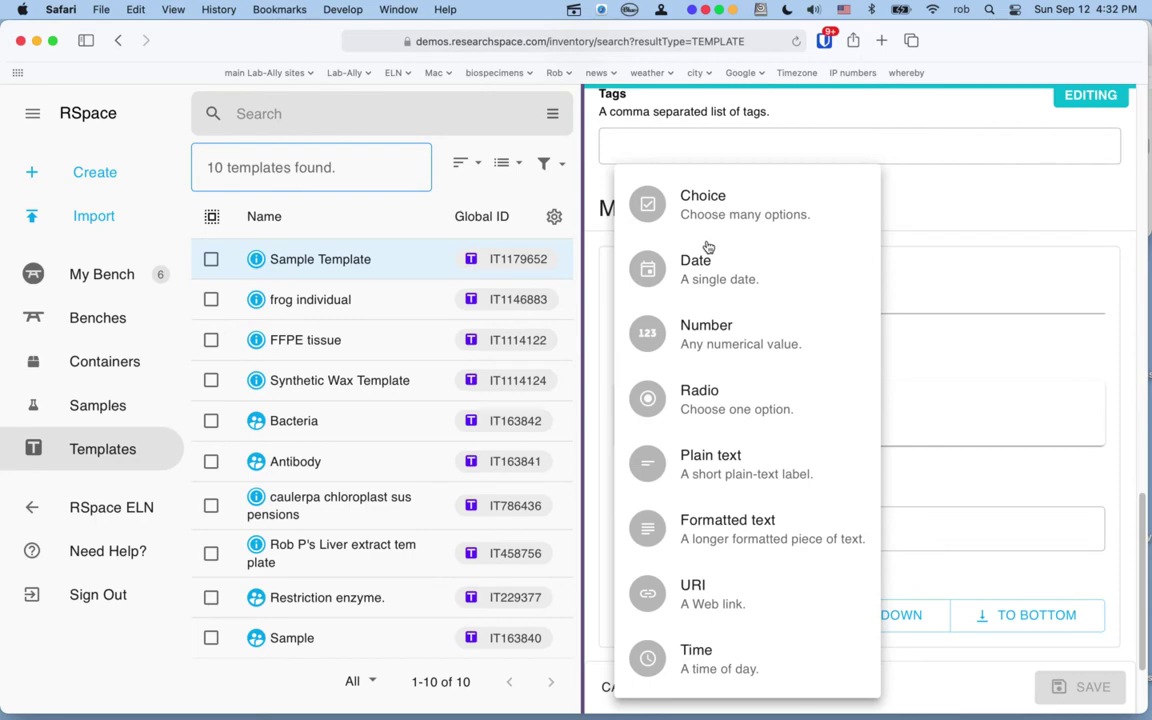
Keep the new field as Formatted text and bring the TextEdit notes forward.
left_click(916, 254)
key("ctrl+Up")
left_click(664, 191)
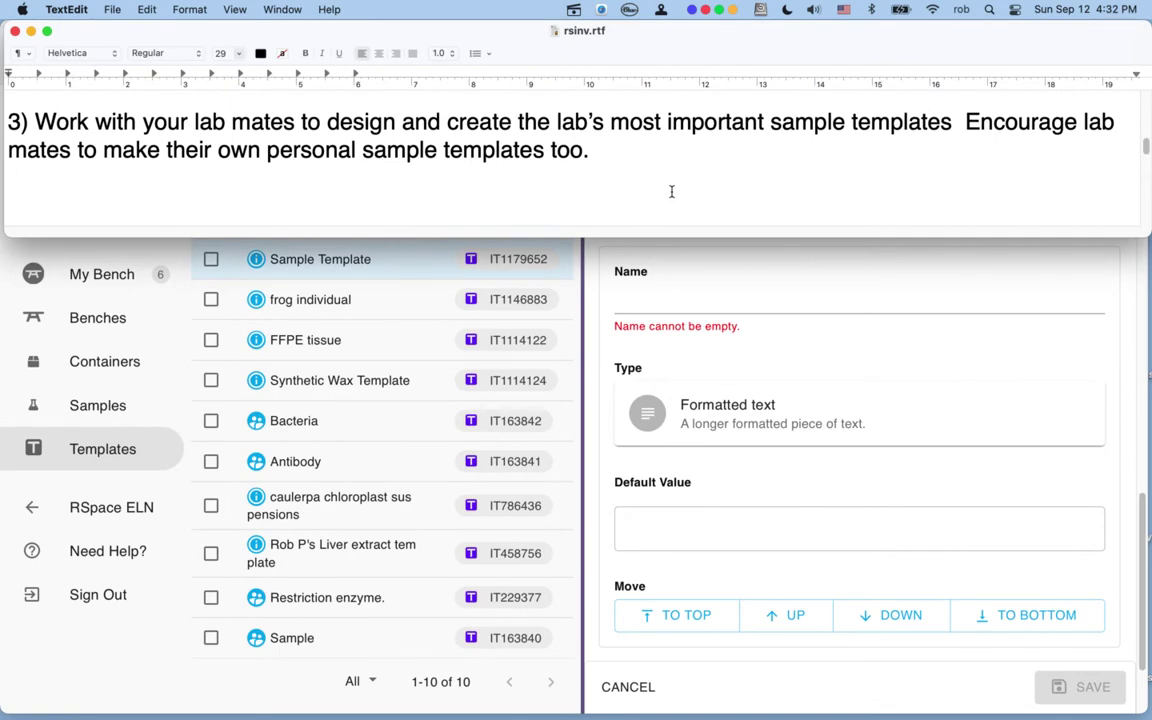
Open the step 4 help link 'Import Samples into Inventory' from the notes.
scroll(671, 191, "down", 5)
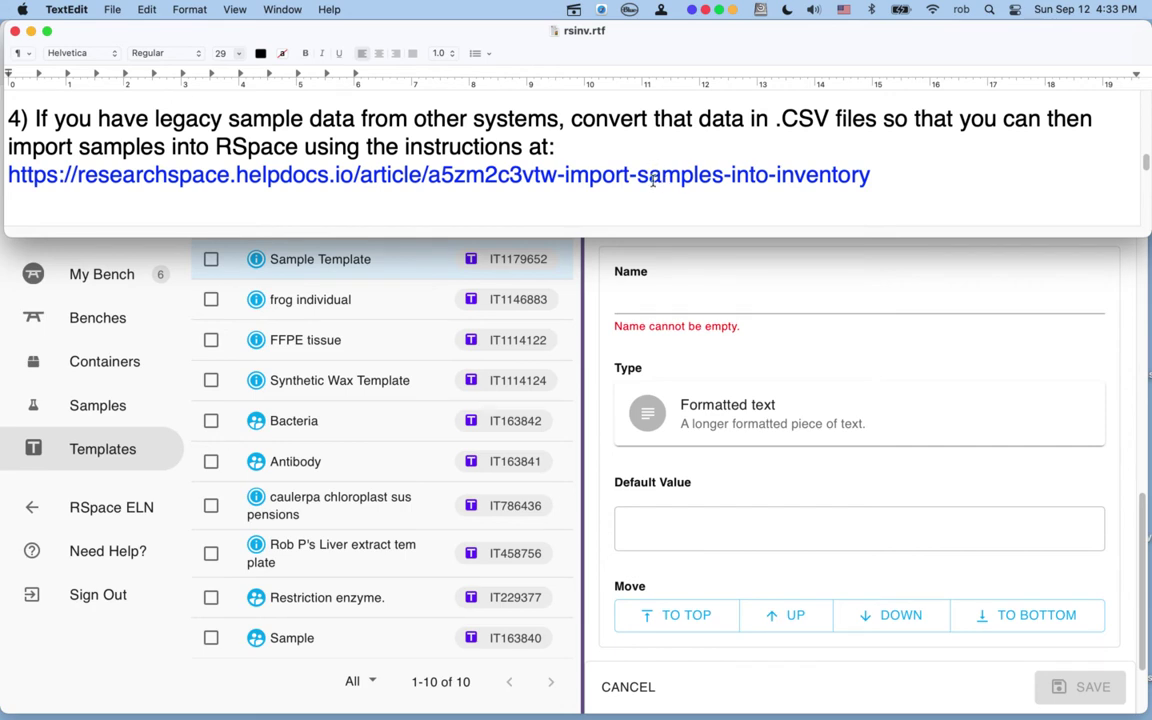
right_click(652, 180)
left_click(662, 186)
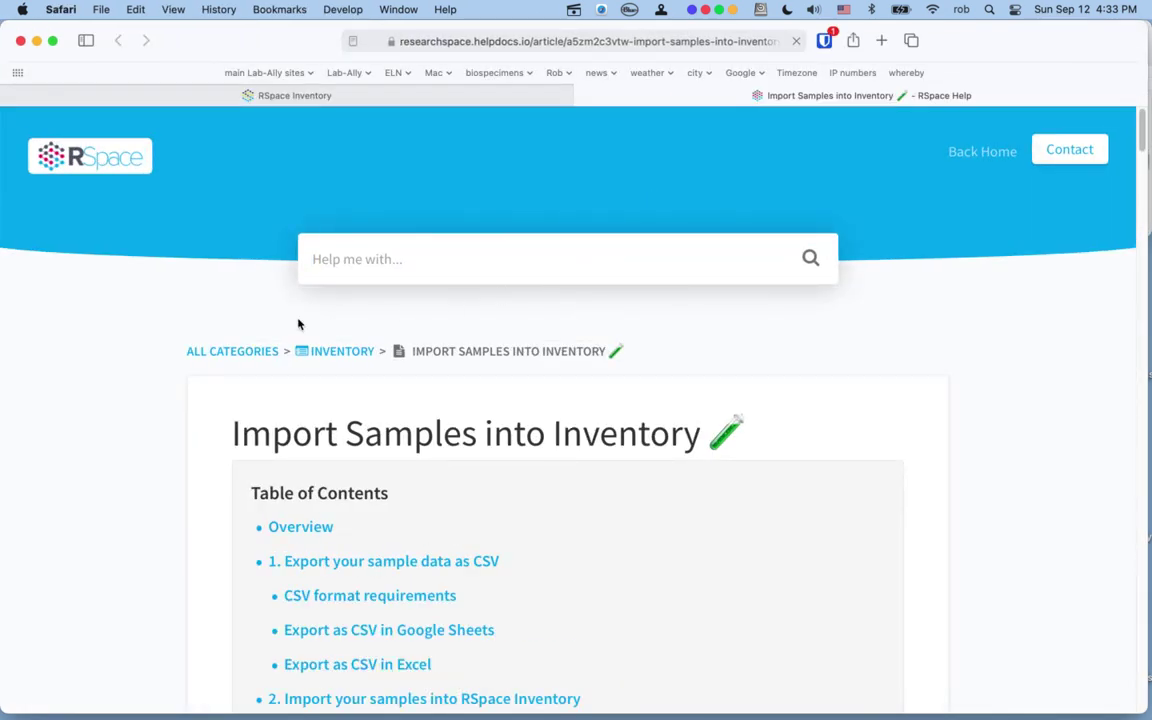
Scroll through the 'Import Samples into Inventory' article, then go back to the RSpace Inventory tab.
scroll(120, 384, "down", 2)
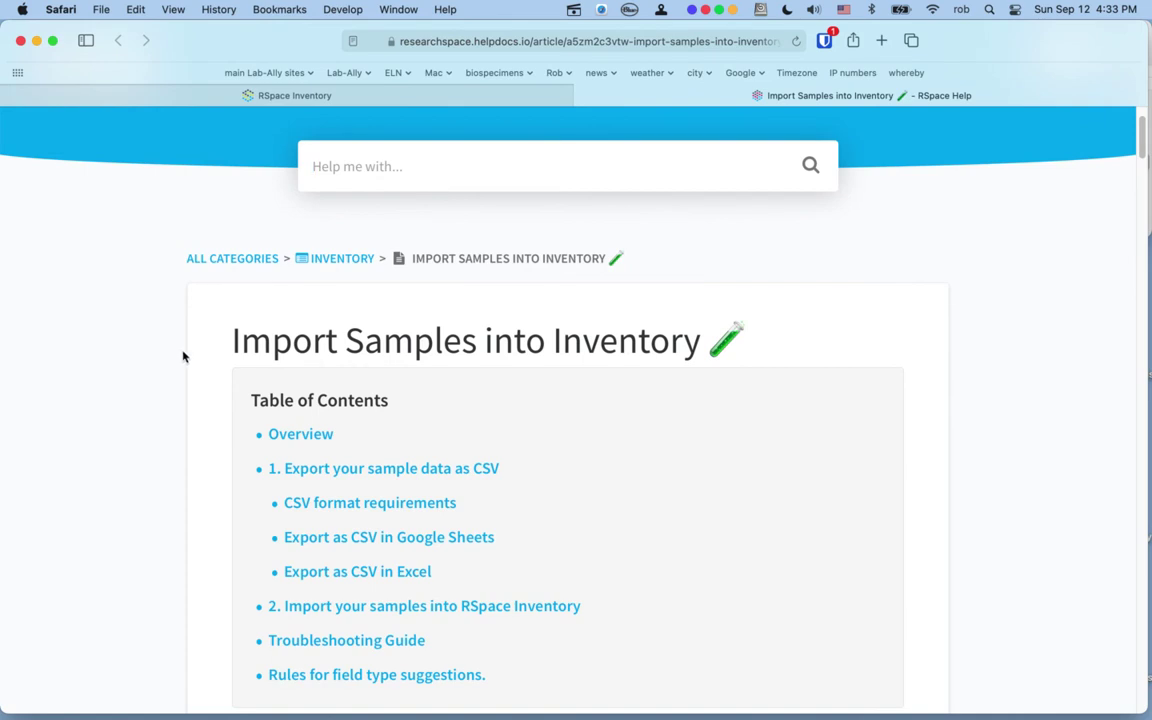
scroll(182, 358, "down", 1)
scroll(180, 363, "down", 3)
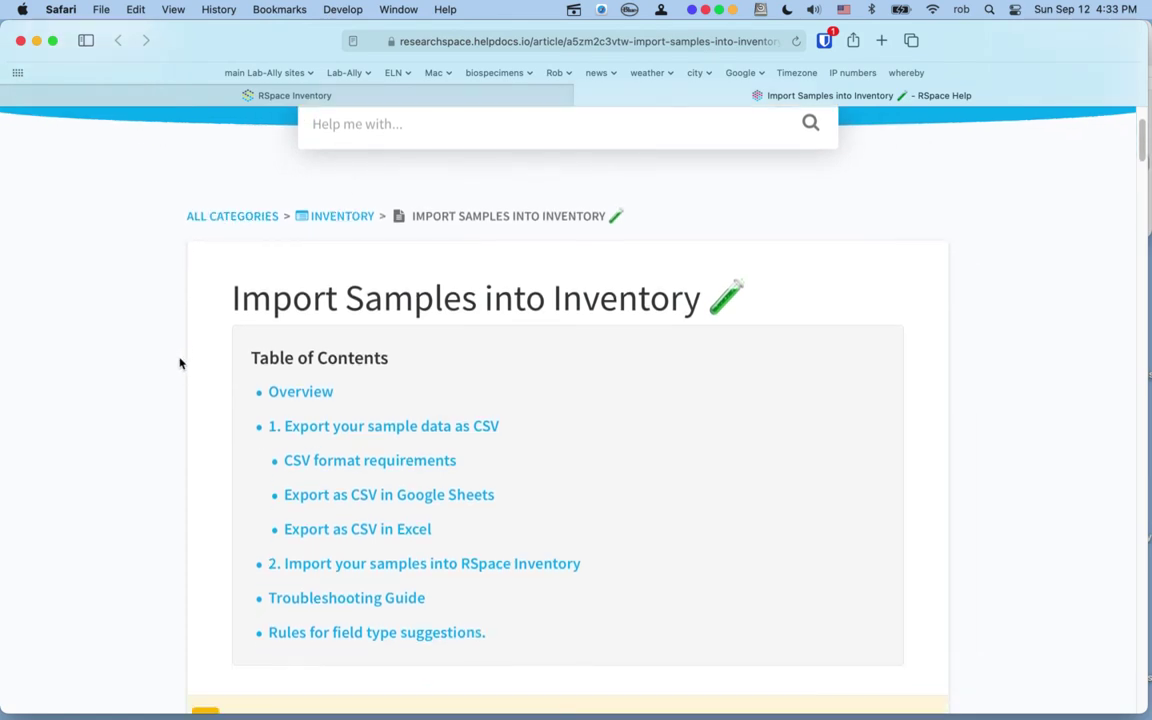
scroll(180, 363, "down", 10)
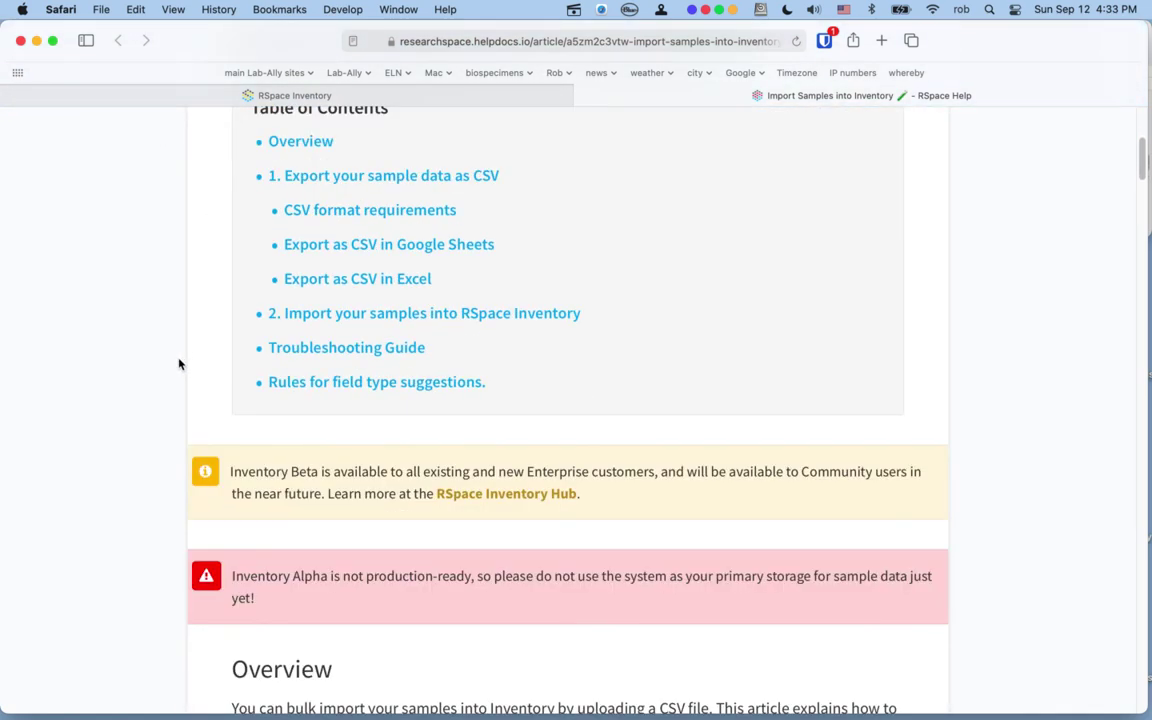
scroll(165, 367, "down", 20)
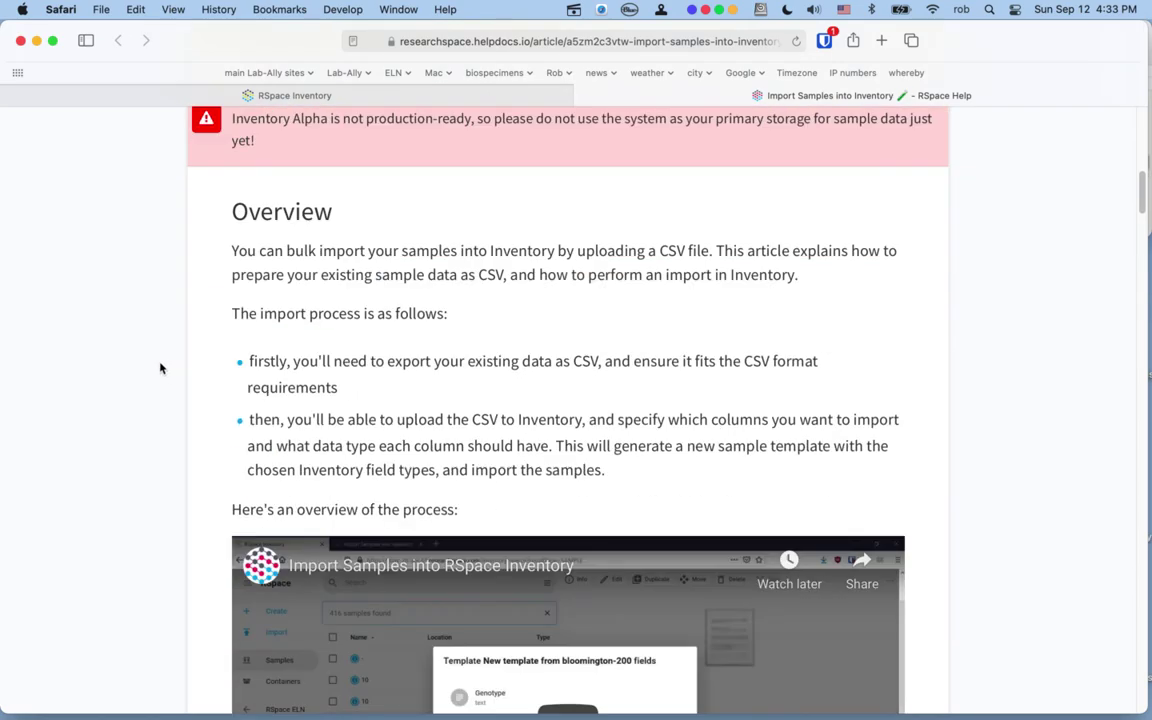
scroll(160, 369, "down", 20)
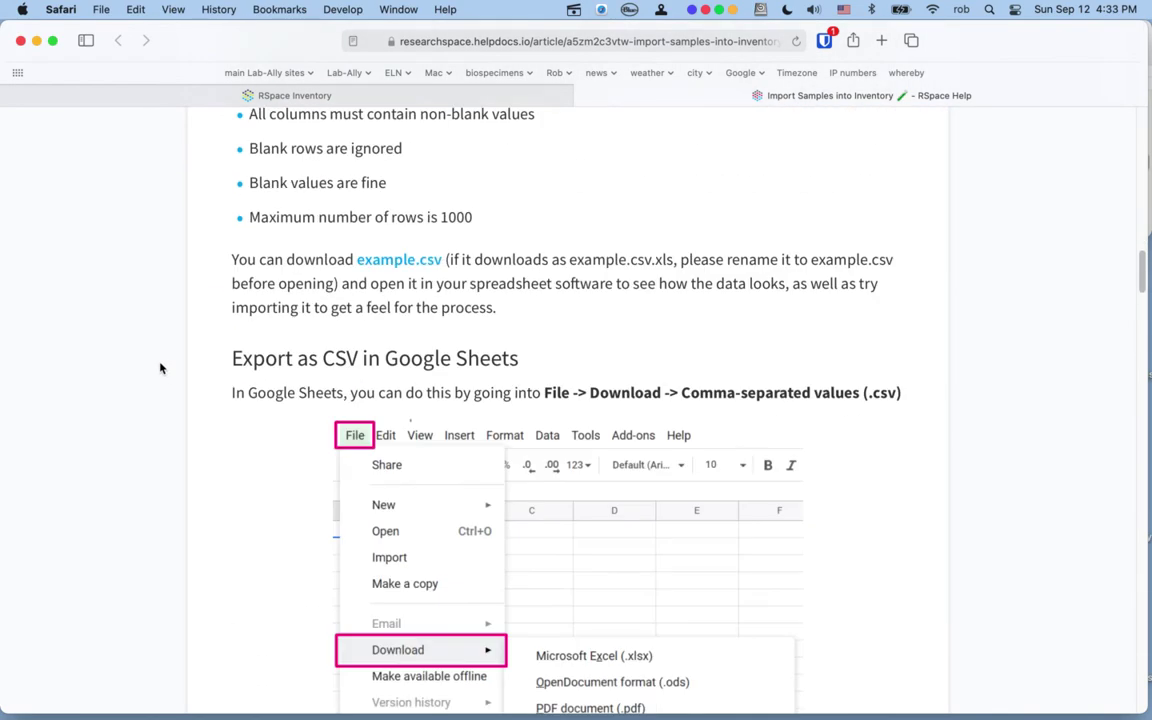
scroll(160, 369, "down", 20)
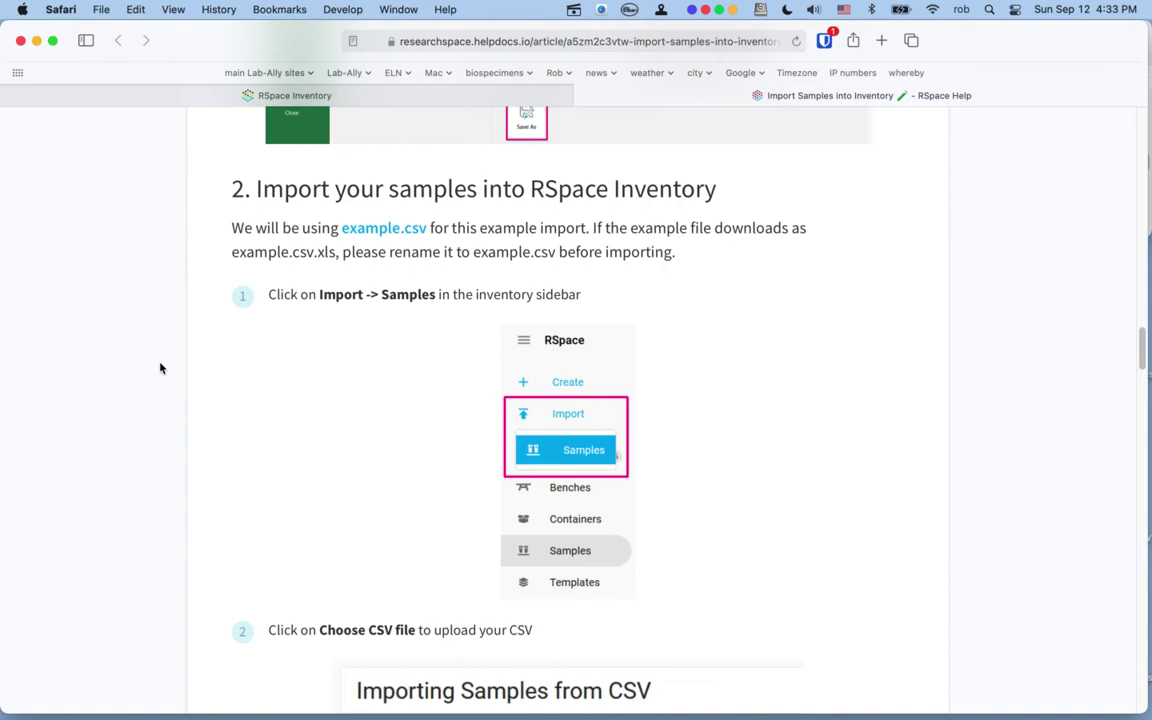
scroll(160, 369, "down", 20)
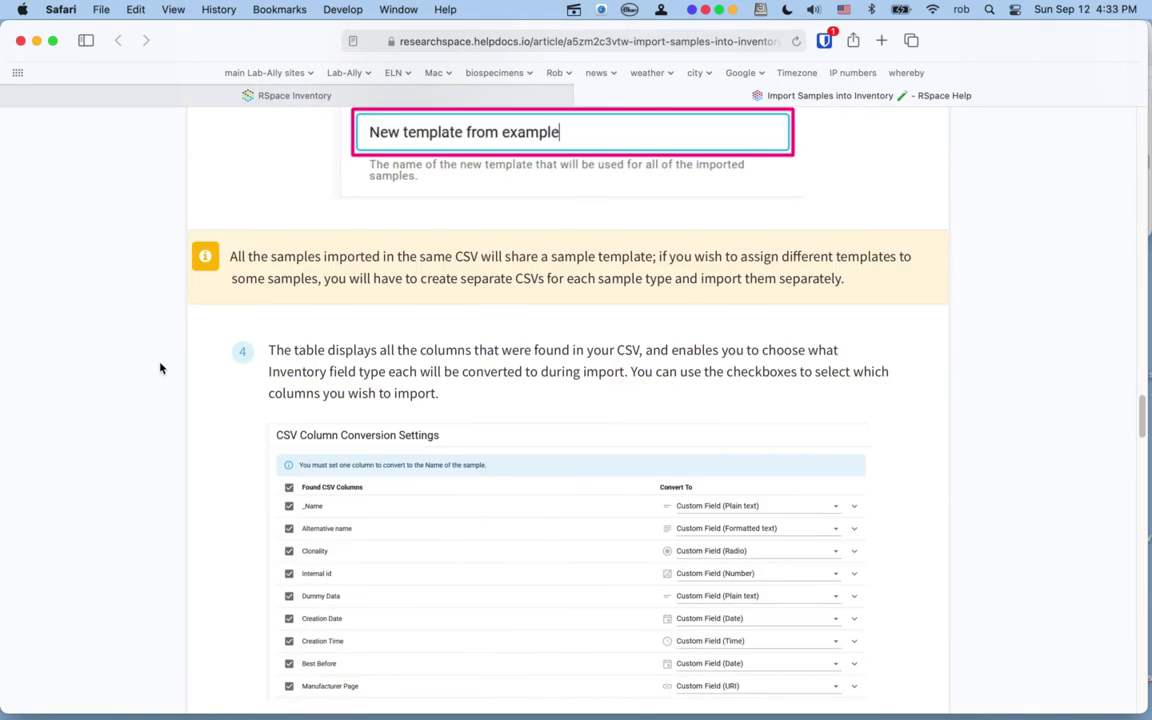
scroll(150, 369, "down", 10)
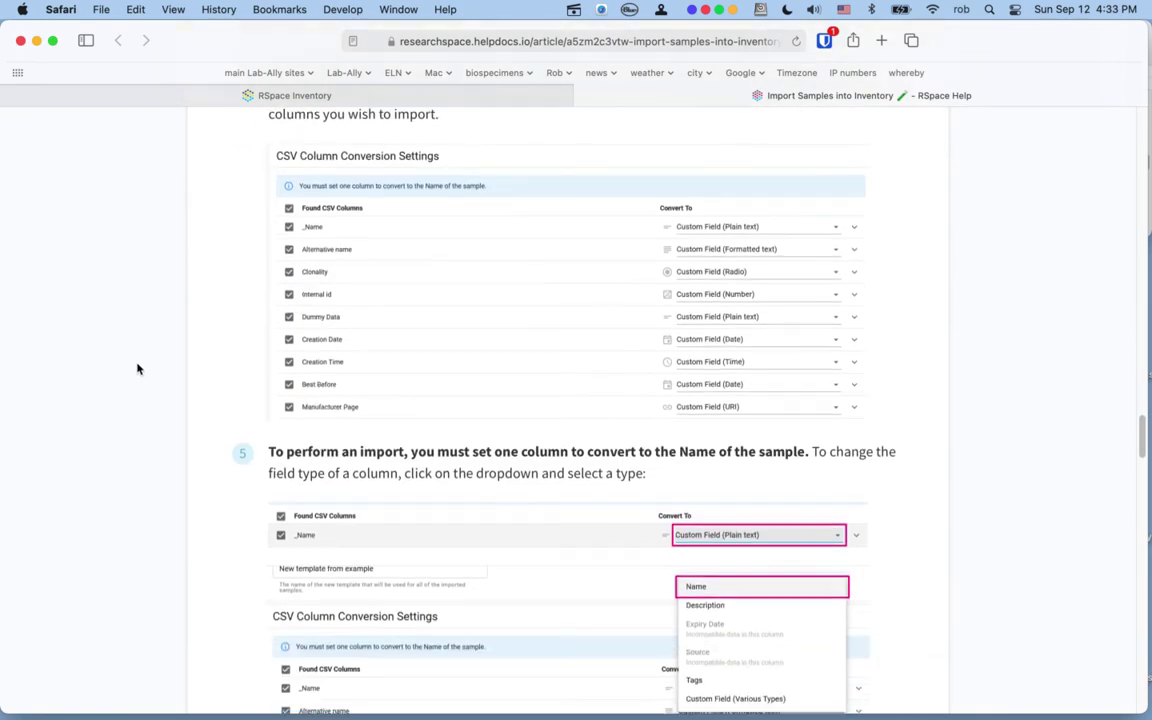
scroll(130, 369, "down", 15)
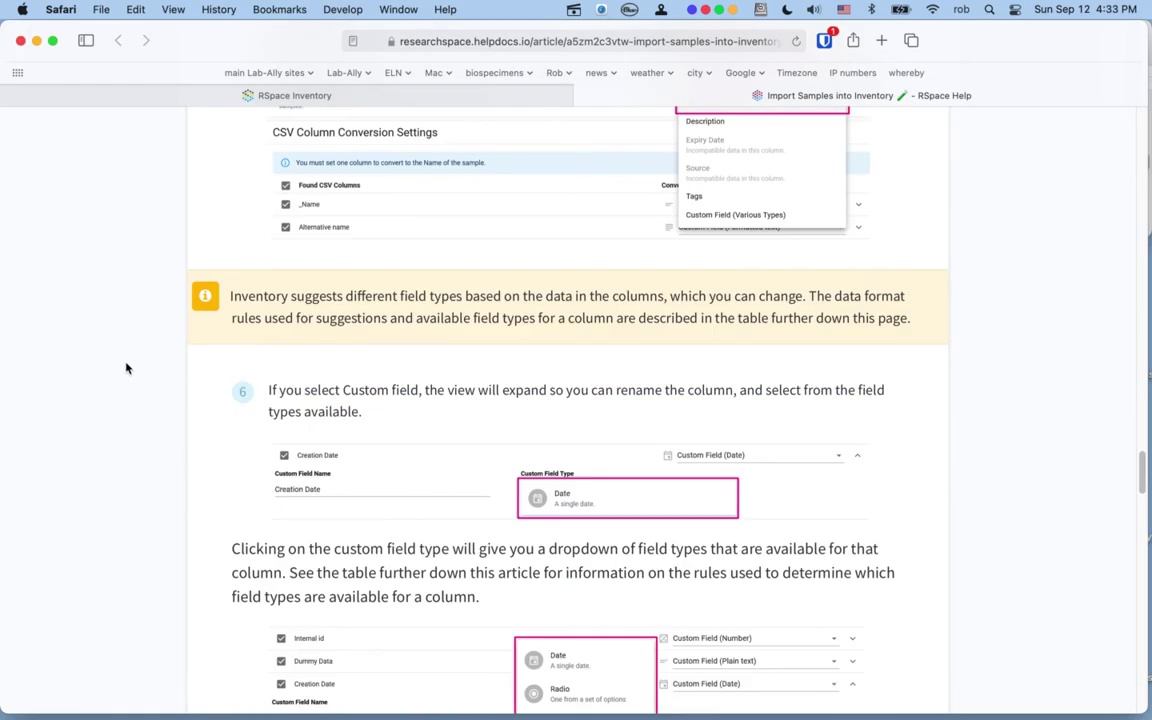
scroll(125, 369, "up", 20)
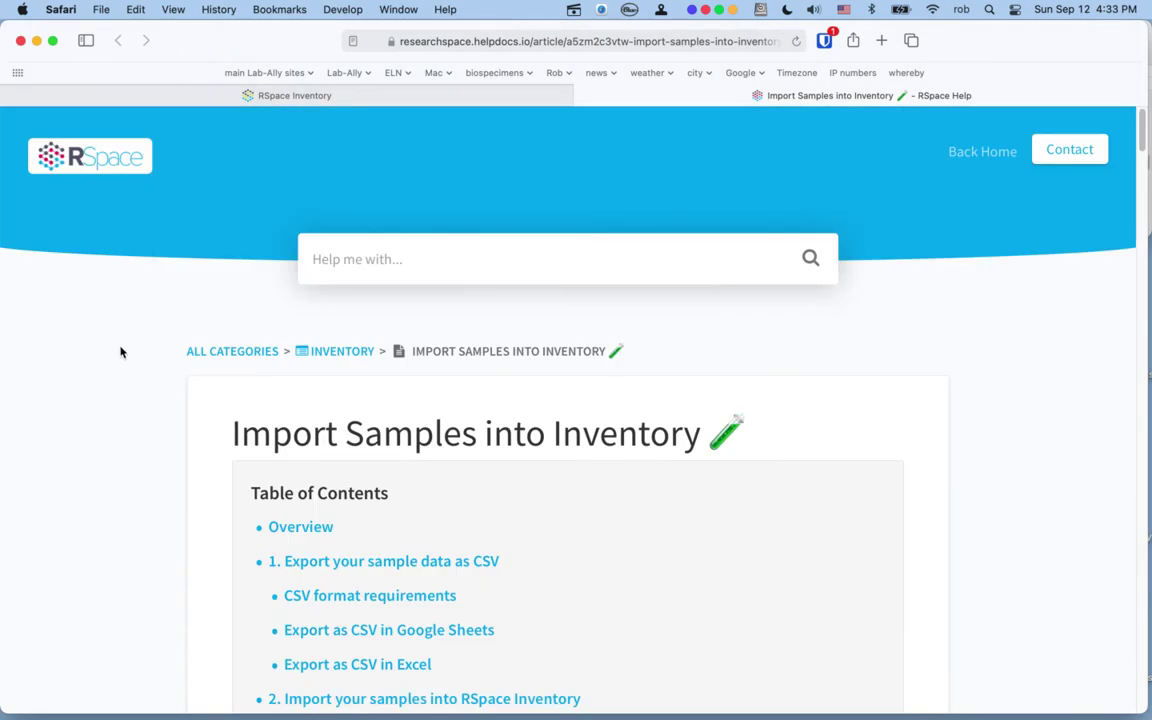
left_click(212, 96)
Switch to the rsinv.rtf notes in TextEdit and scroll to item 5 on lab mates.
key("ctrl+Up")
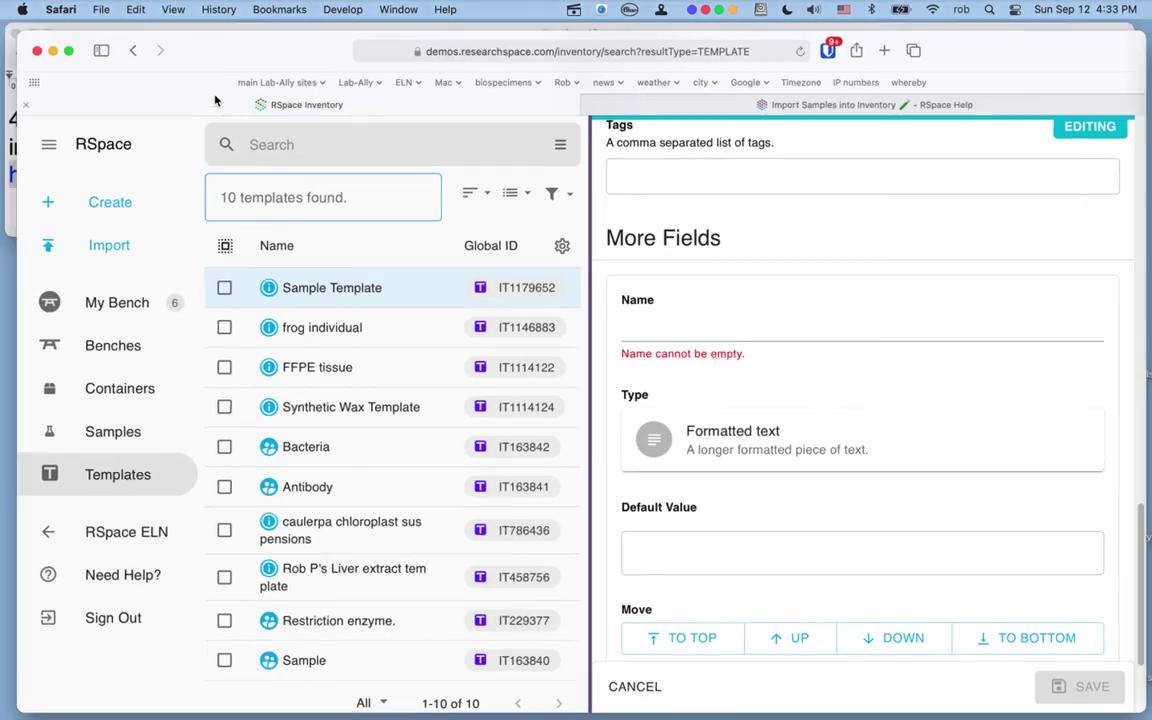
left_click(265, 98)
scroll(307, 180, "down", 5)
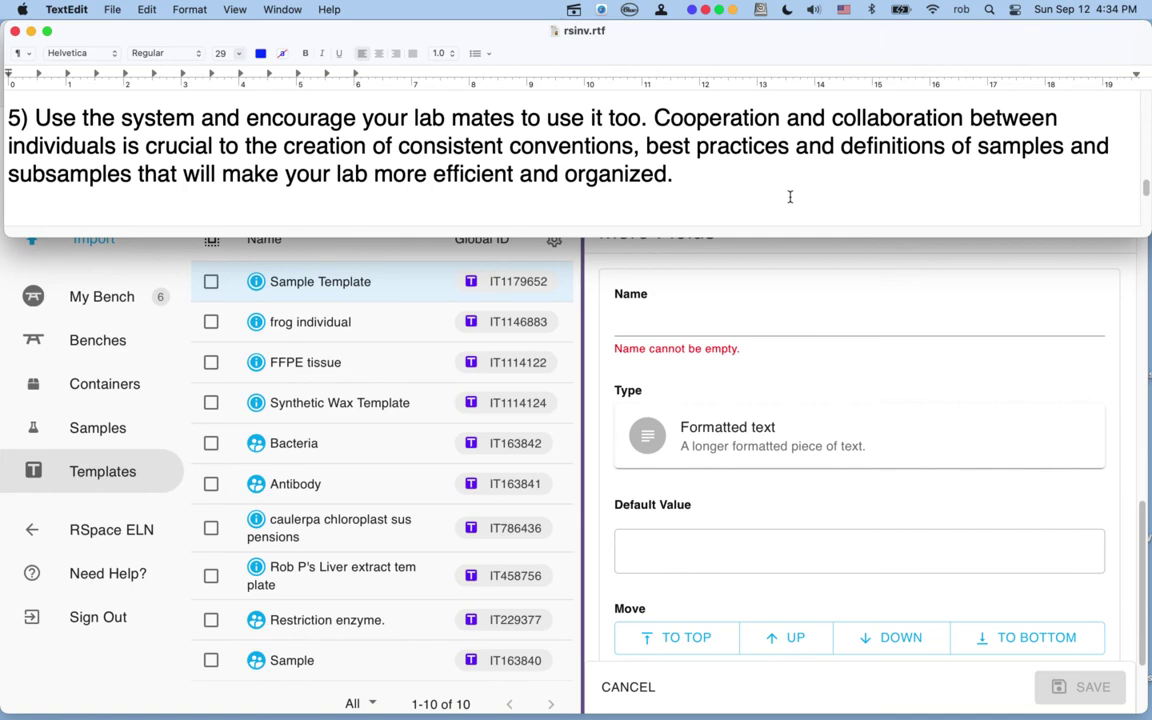
Scroll to item 6 and open its trello.com RSpace Inventory Roadmap link.
scroll(790, 197, "down", 5)
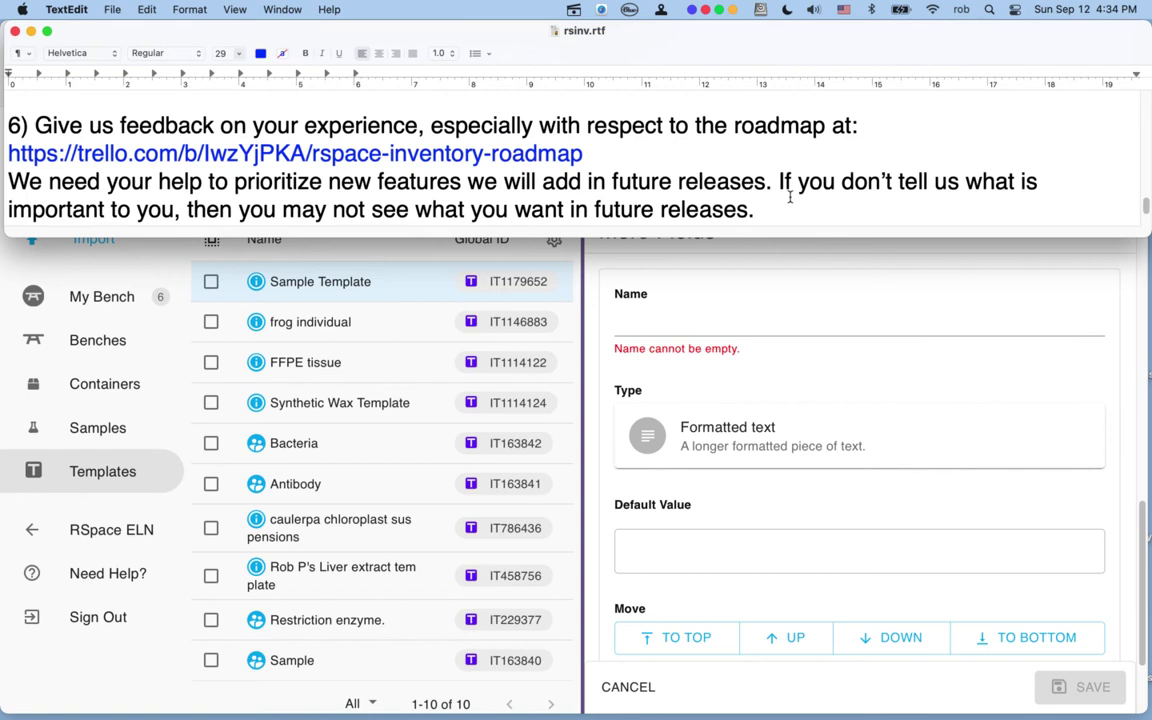
scroll(790, 195, "down", 1)
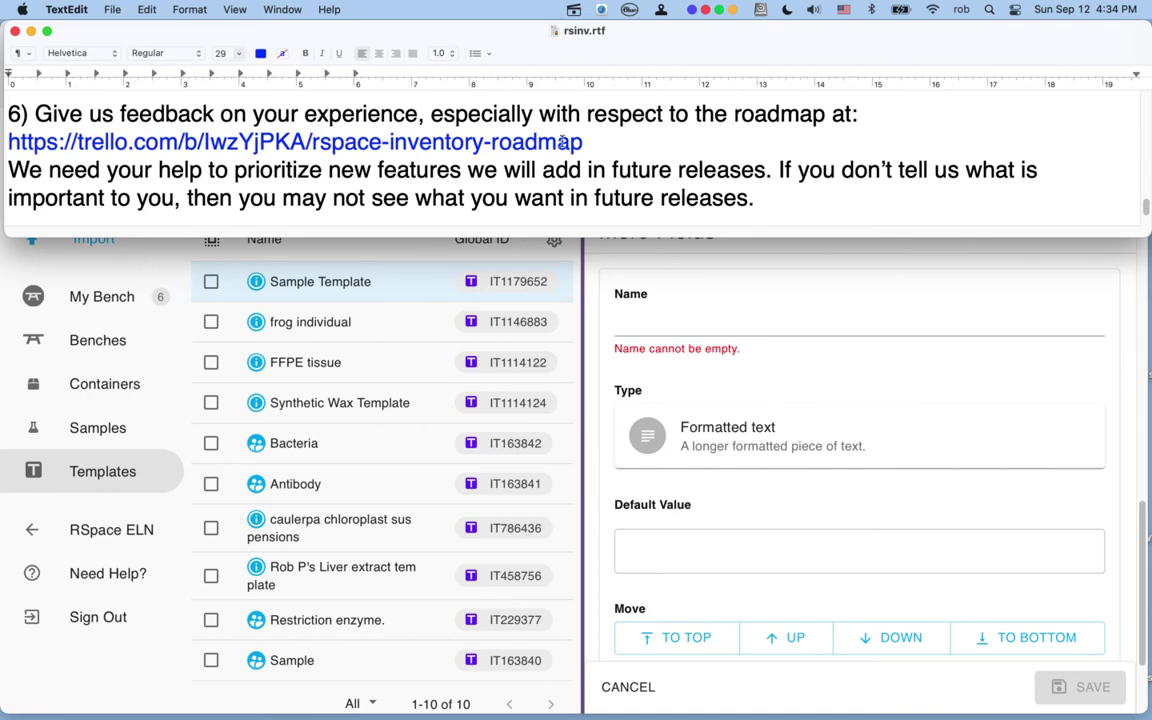
right_click(487, 142)
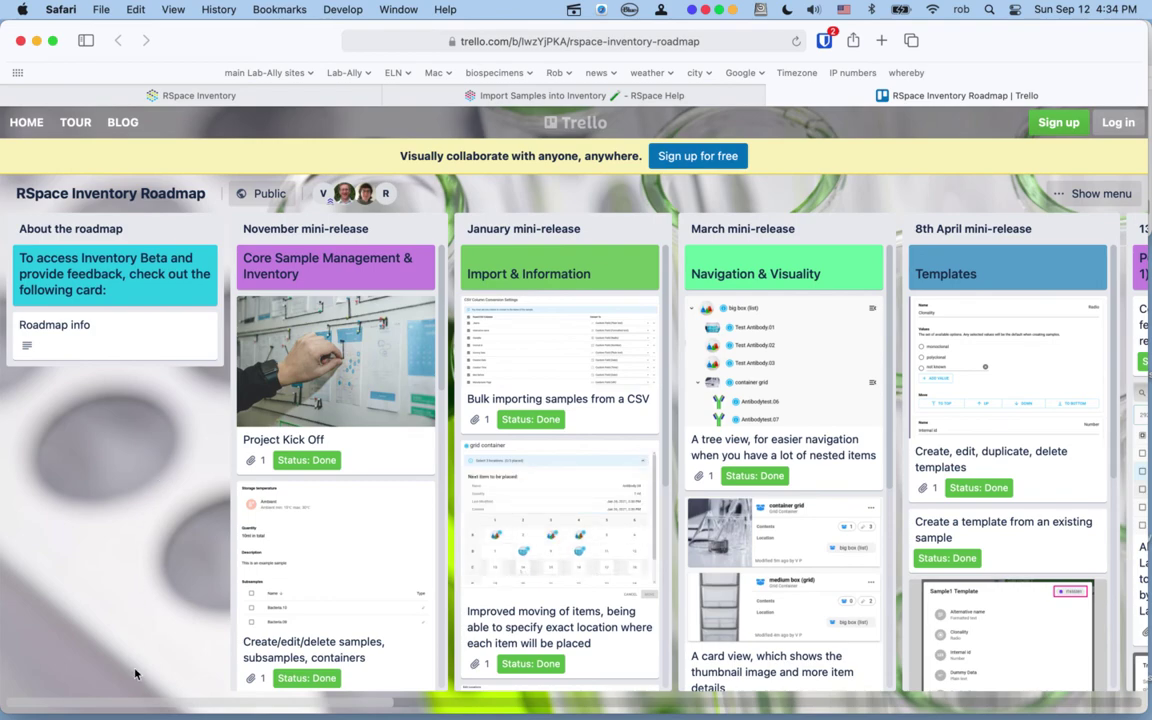
Browse the Trello roadmap's later release columns, then return to the RSpace Inventory tab.
left_click_drag(148, 714, 640, 710)
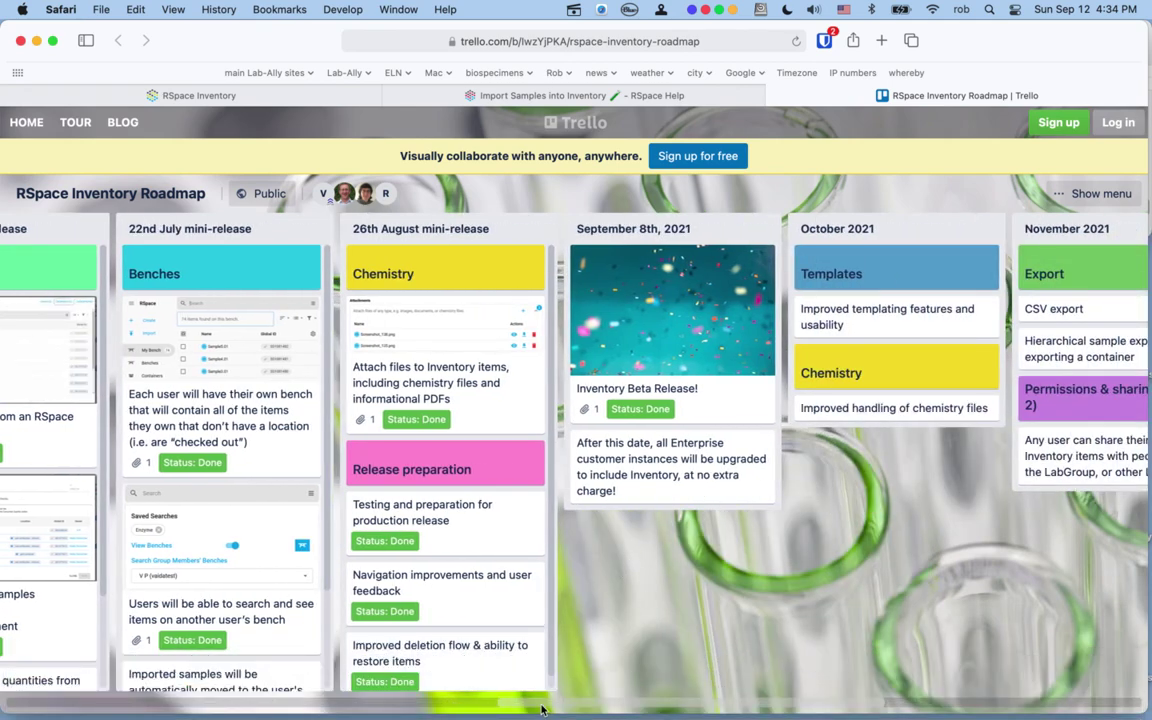
left_click_drag(540, 699, 868, 713)
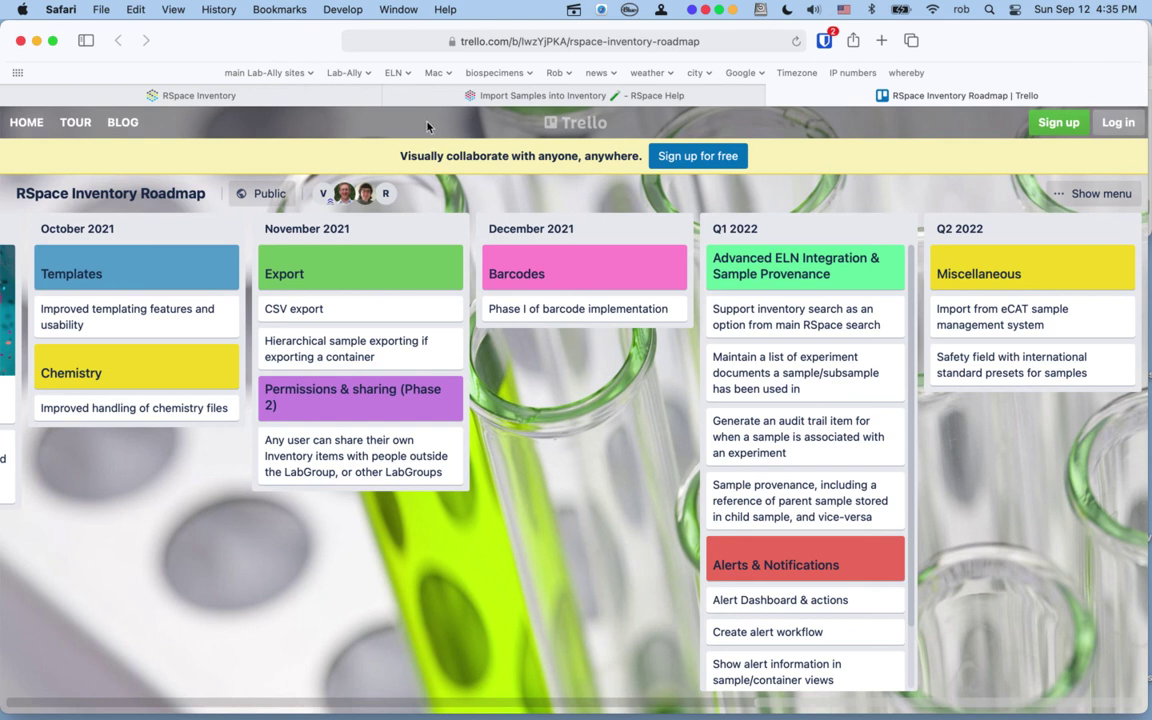
left_click(280, 93)
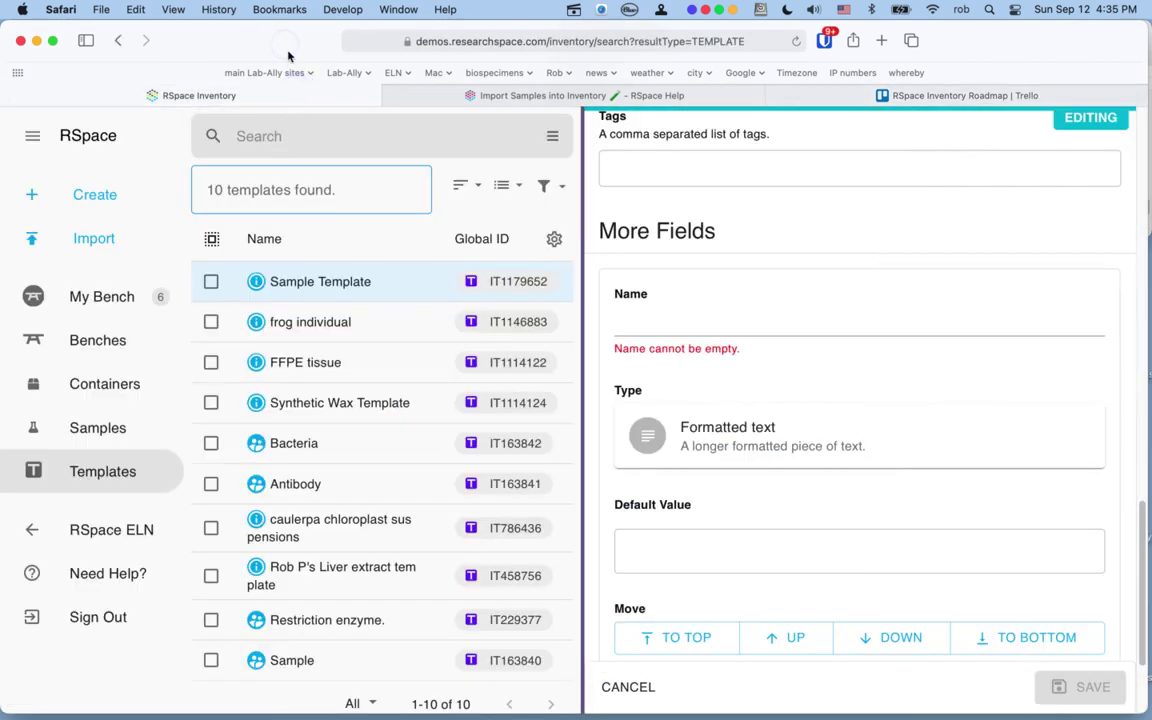
Switch to the rsinv.rtf notes in TextEdit and close the document.
key("ctrl+Up")
left_click(303, 112)
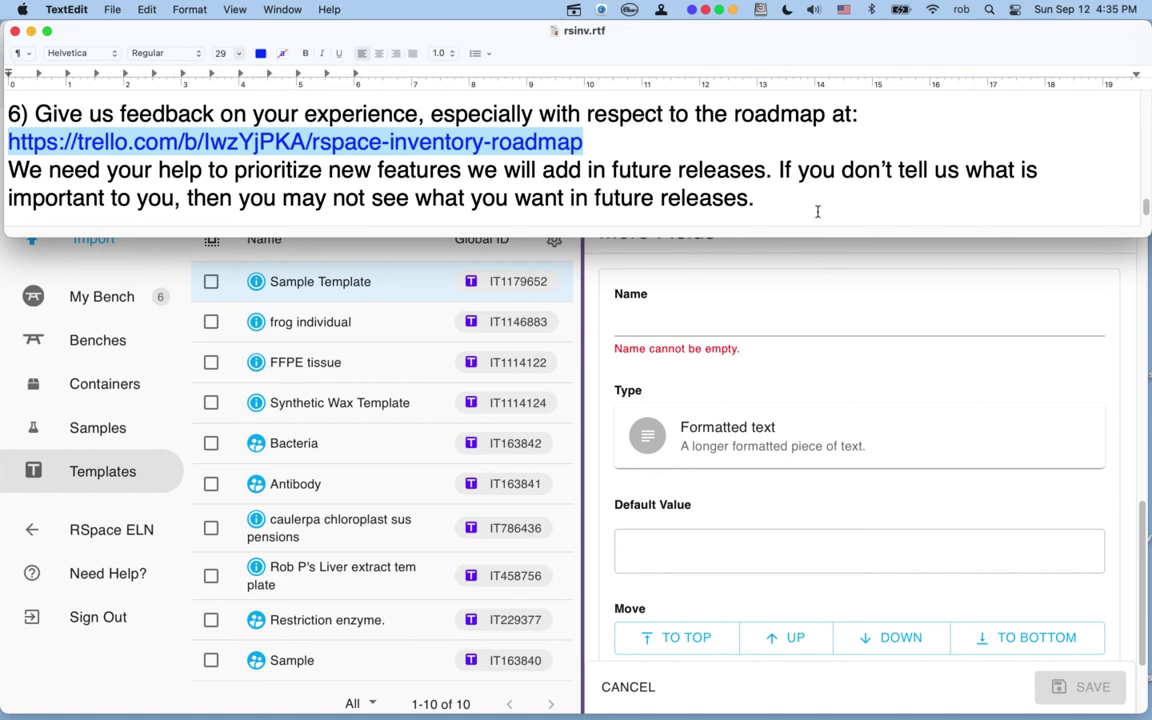
left_click(15, 31)
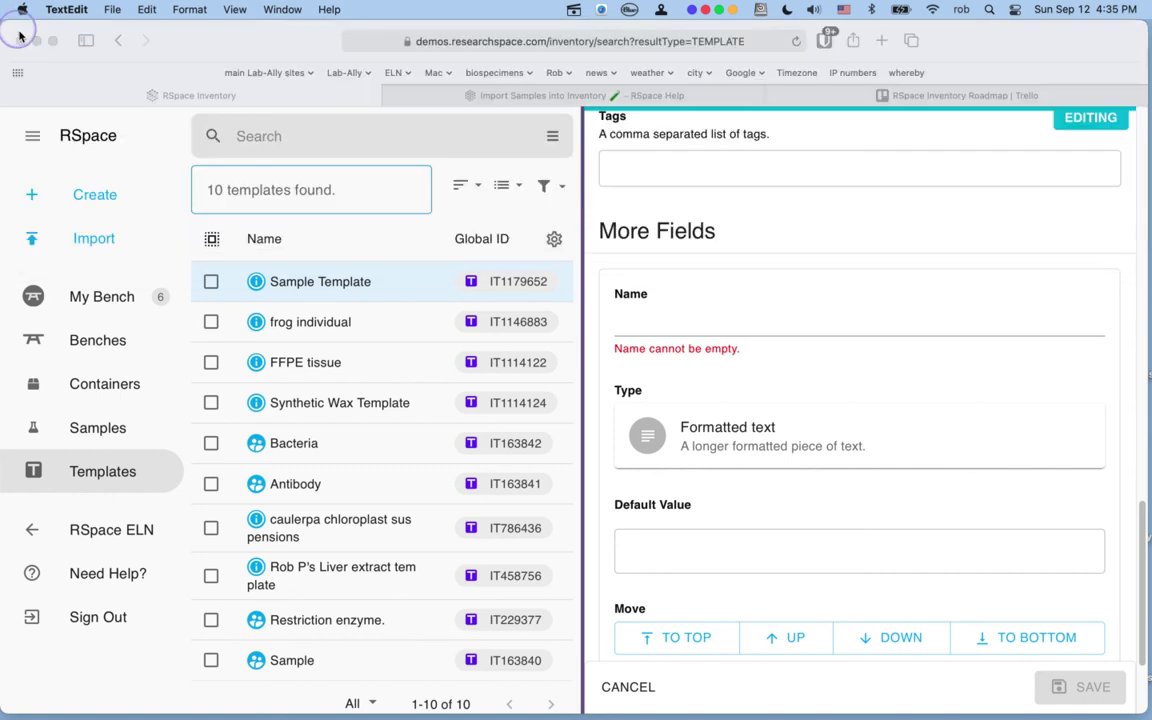